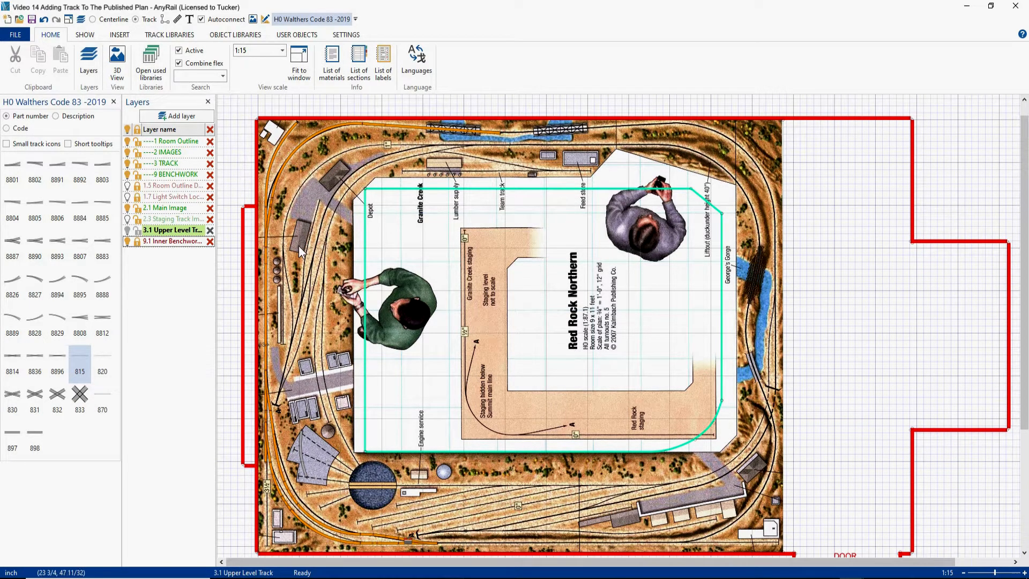
- Add a layer named "3.3 Upper Level Curves" and sort the layer list by layer name
left_click(179, 118)
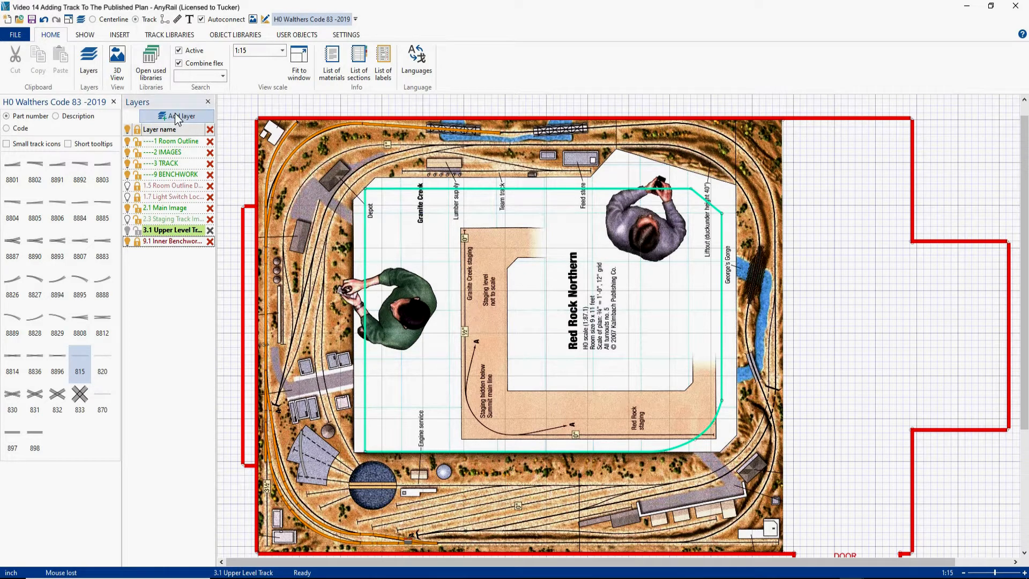
left_click(177, 250)
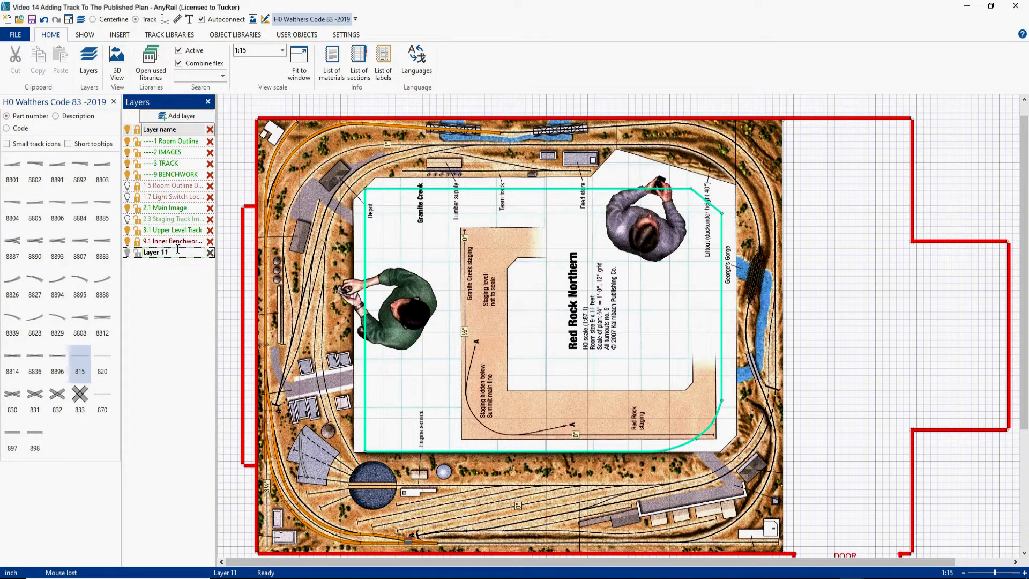
left_click_drag(172, 253, 144, 252)
type("3.3 Upper Level Curves")
key("Return")
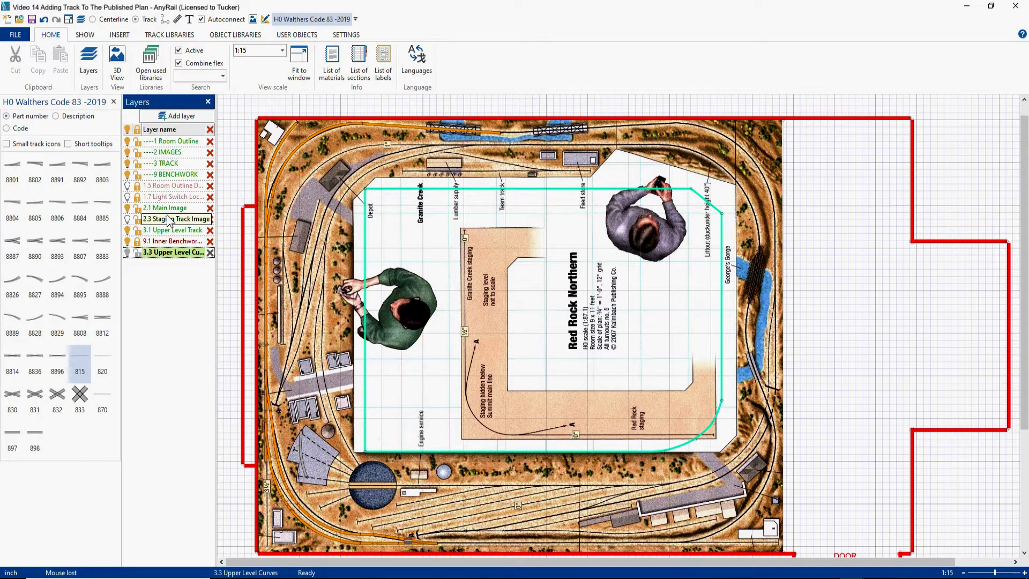
left_click(167, 130)
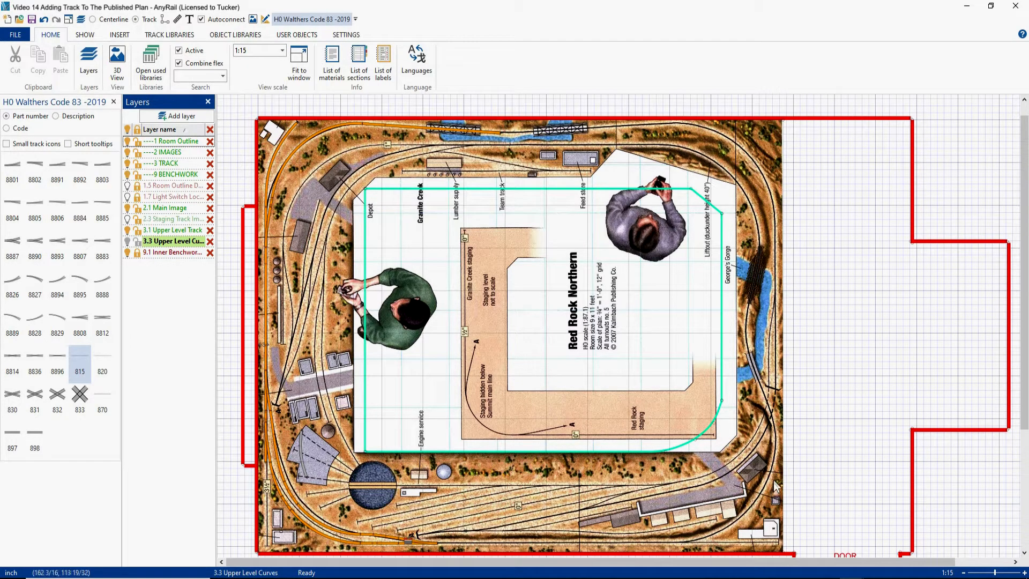
- Place an 8889 #7½ right curved turnout on the printed curve in the plan's lower-right corner
right_click_drag(815, 510, 797, 386)
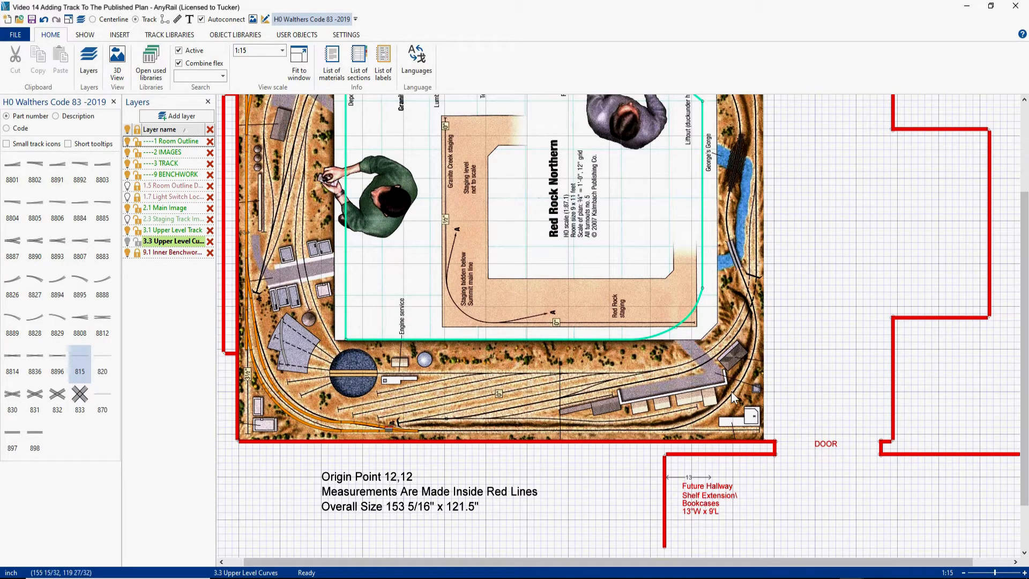
left_click(15, 324)
left_click_drag(481, 240, 751, 371)
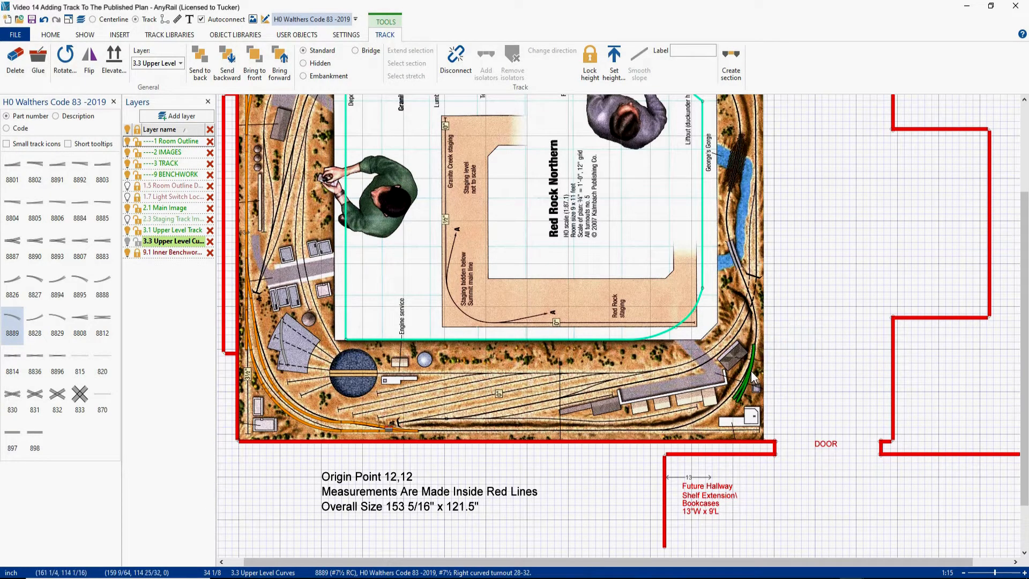
- Rotate and nudge the curved turnout until it follows the printed corner track line
scroll(776, 358, "up", 3)
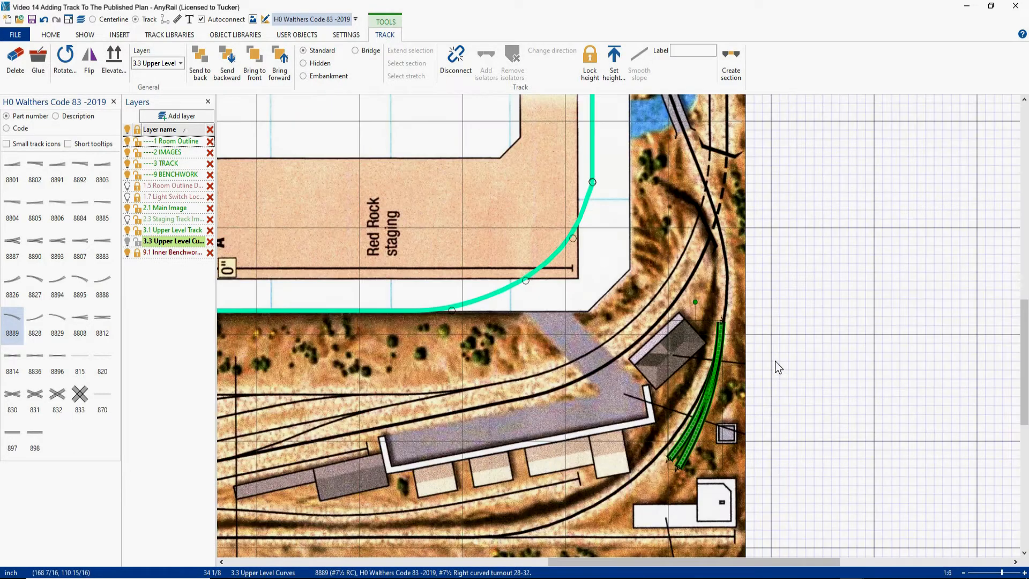
scroll(774, 361, "up", 1)
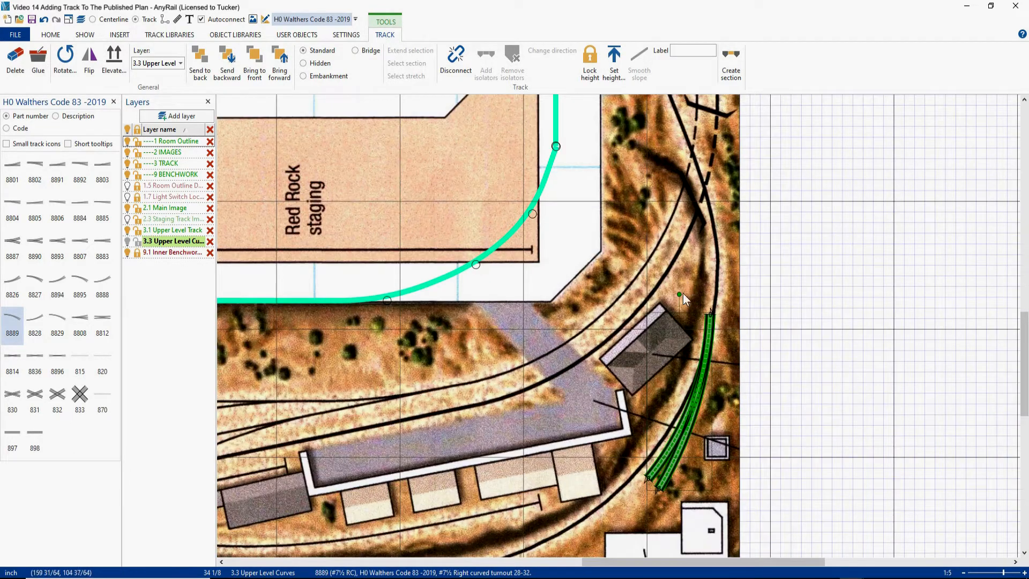
left_click_drag(679, 294, 689, 301)
left_click_drag(705, 386, 700, 386)
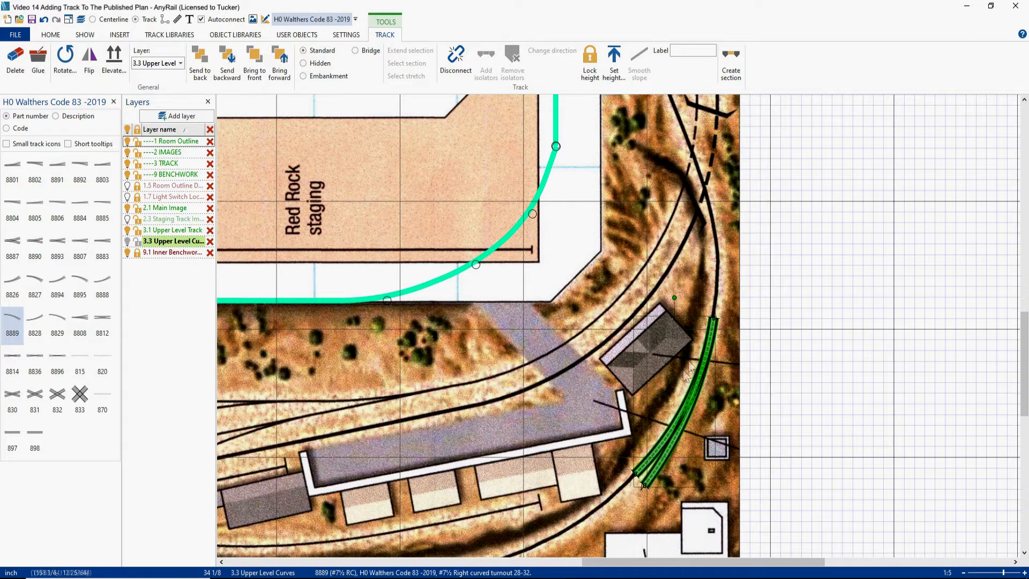
left_click_drag(672, 296, 674, 297)
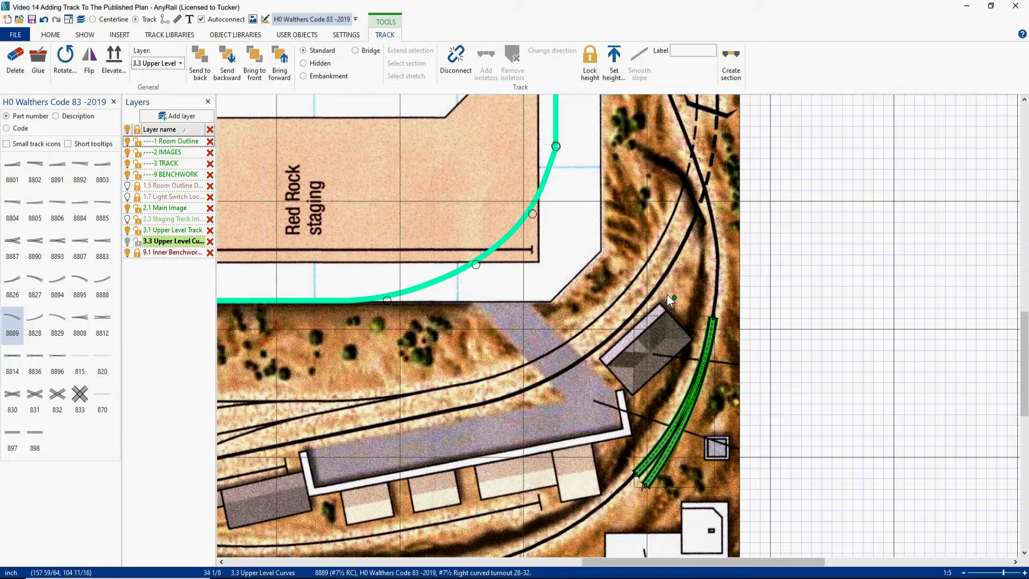
left_click(632, 443)
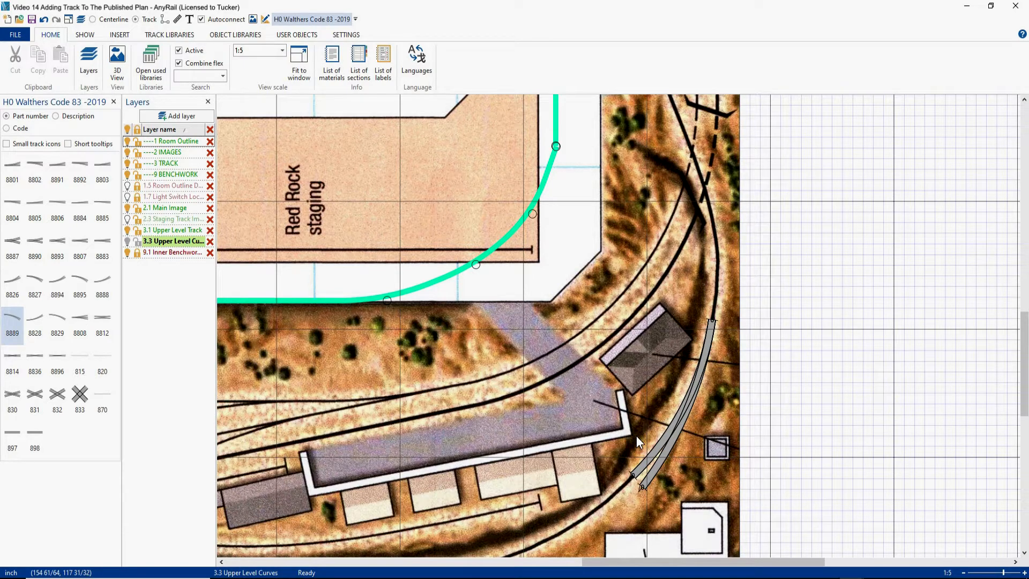
- Examine the curved turnout's endpoint coordinates and angles in its details and at its upper endpoint
left_click(693, 403)
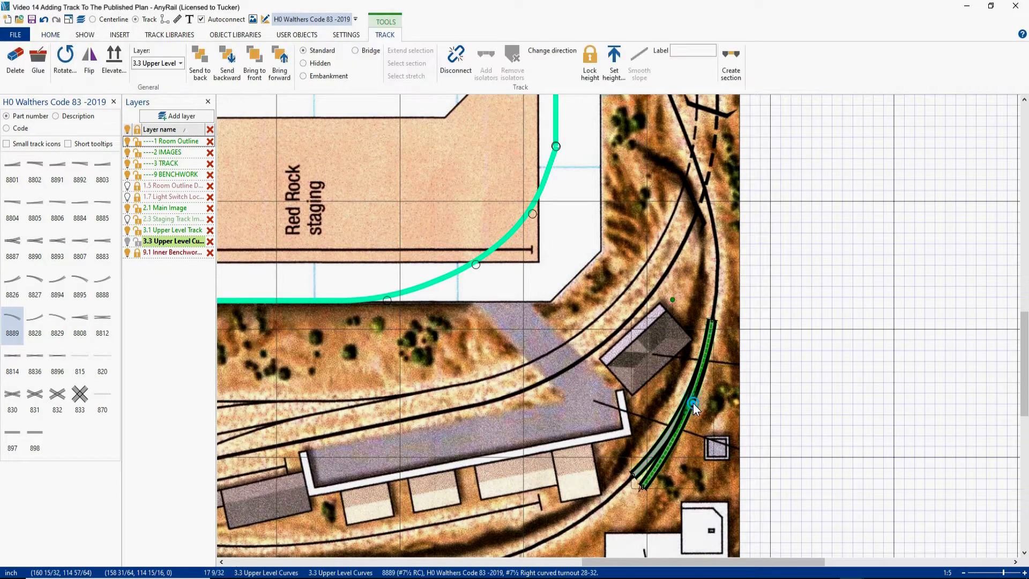
right_click(693, 402)
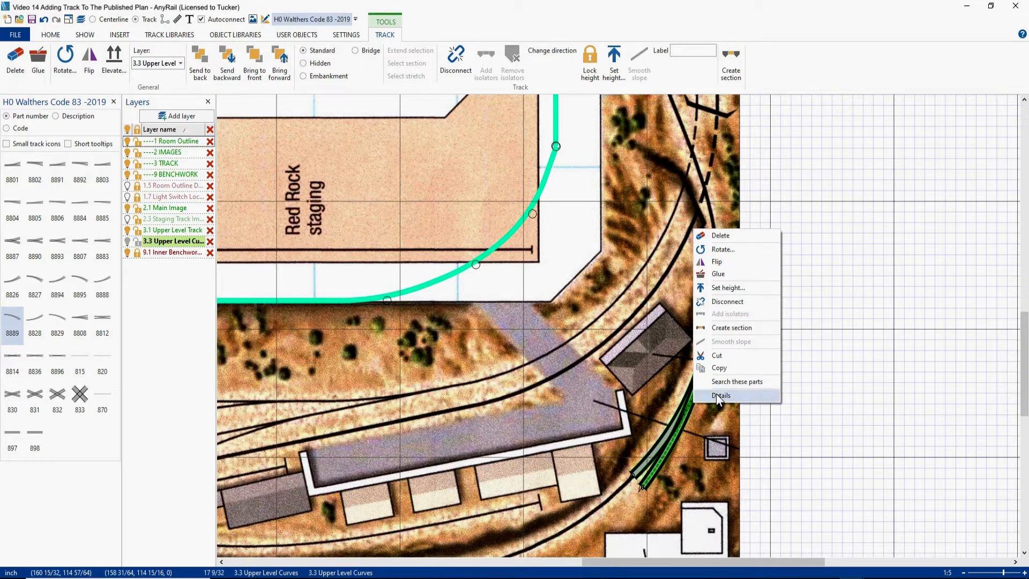
left_click(719, 395)
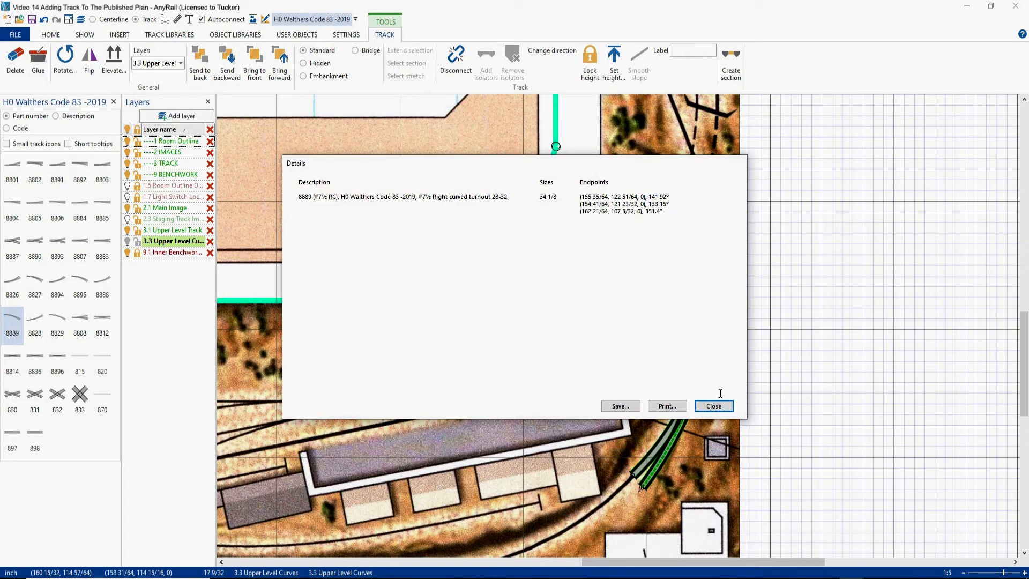
left_click_drag(595, 164, 405, 100)
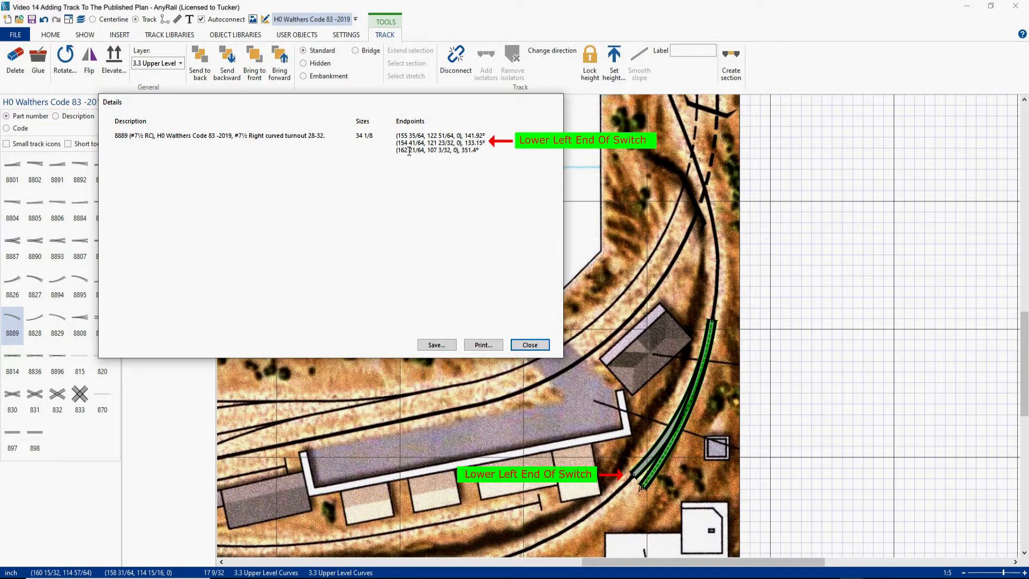
left_click(529, 345)
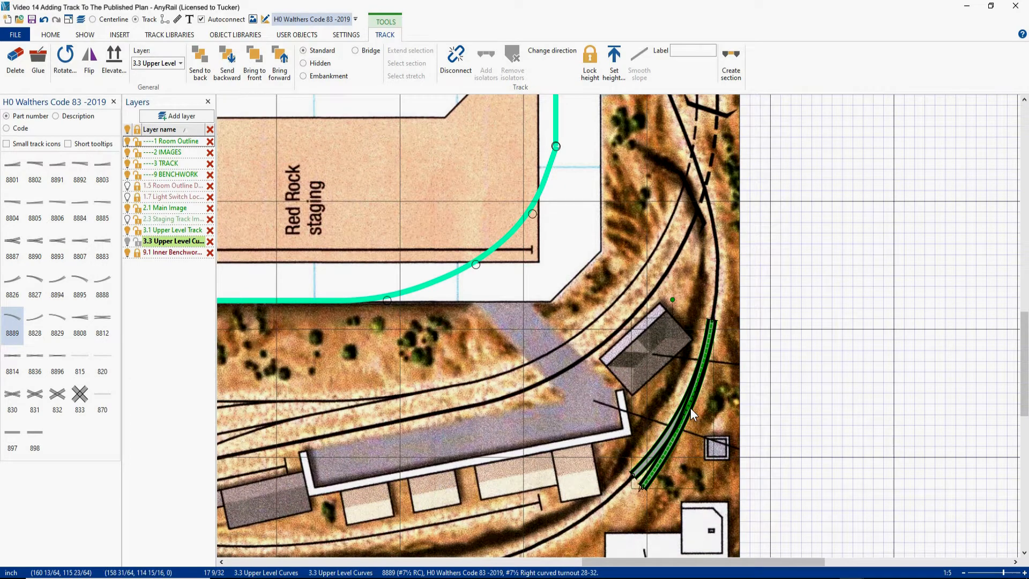
left_click(715, 318)
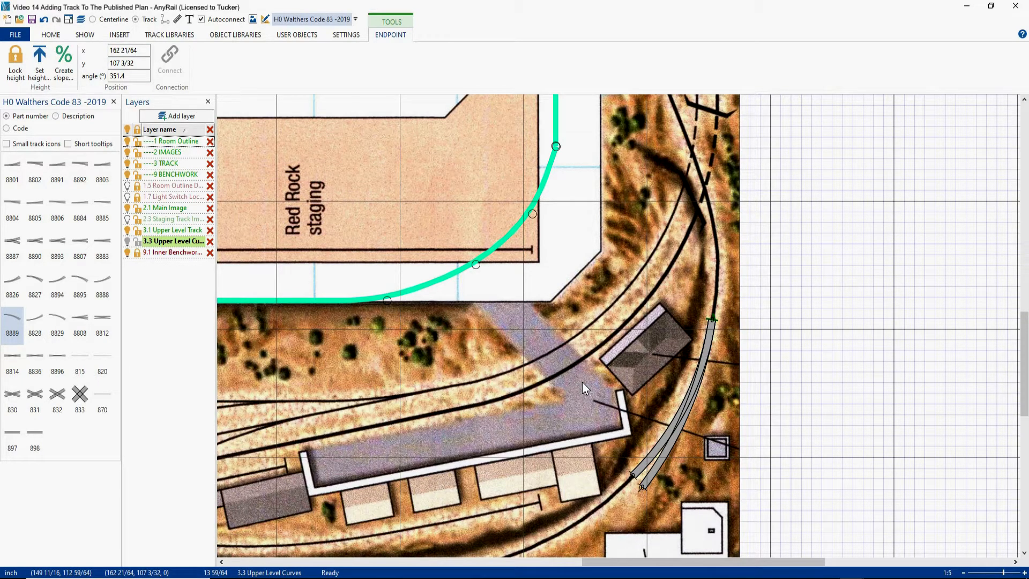
- Add an 815 flex track to the open end of the bottom-edge track and stretch it to about 91 inches, short of the corner
scroll(577, 404, "down", 1)
scroll(627, 323, "down", 3)
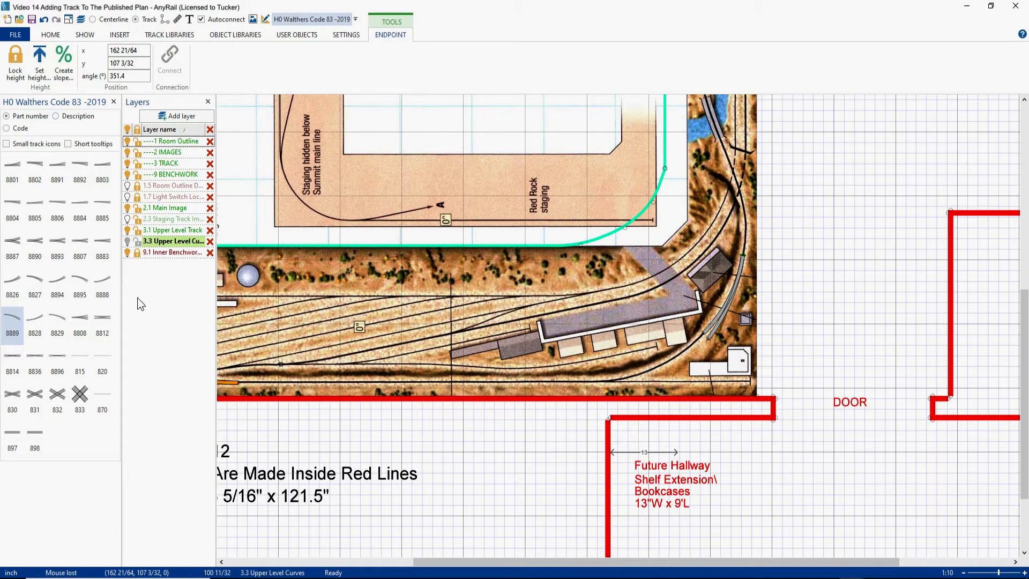
left_click(80, 356)
left_click_drag(439, 252, 297, 383)
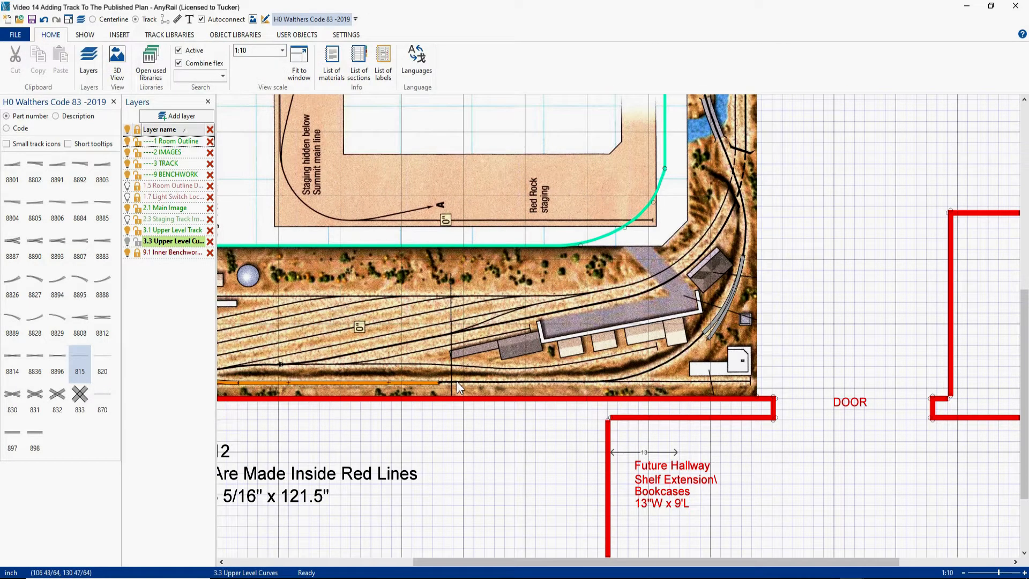
left_click_drag(438, 381, 705, 385)
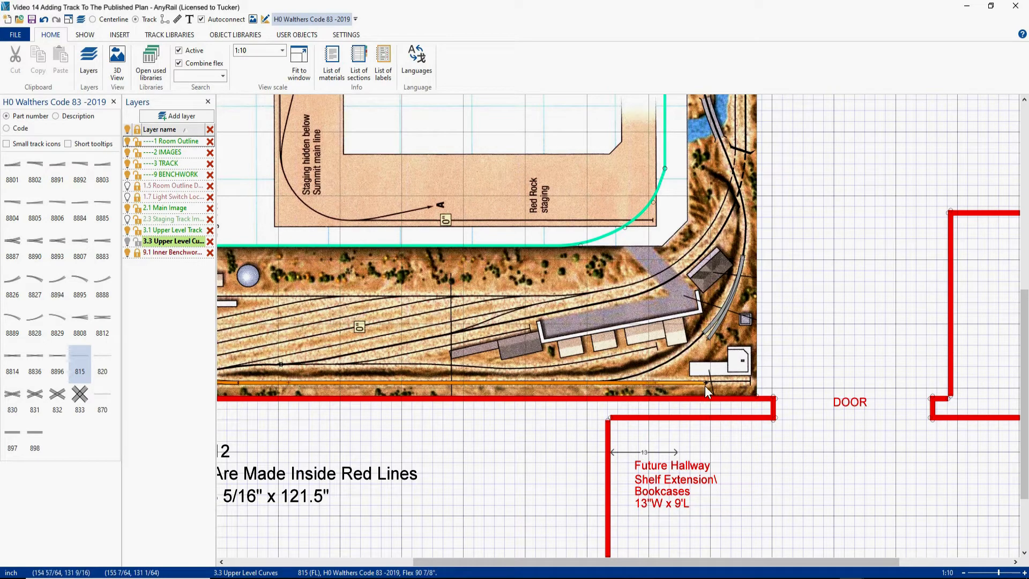
- Cut the long bottom flex track where the printed line begins to curve up toward the turnout
left_click(725, 301)
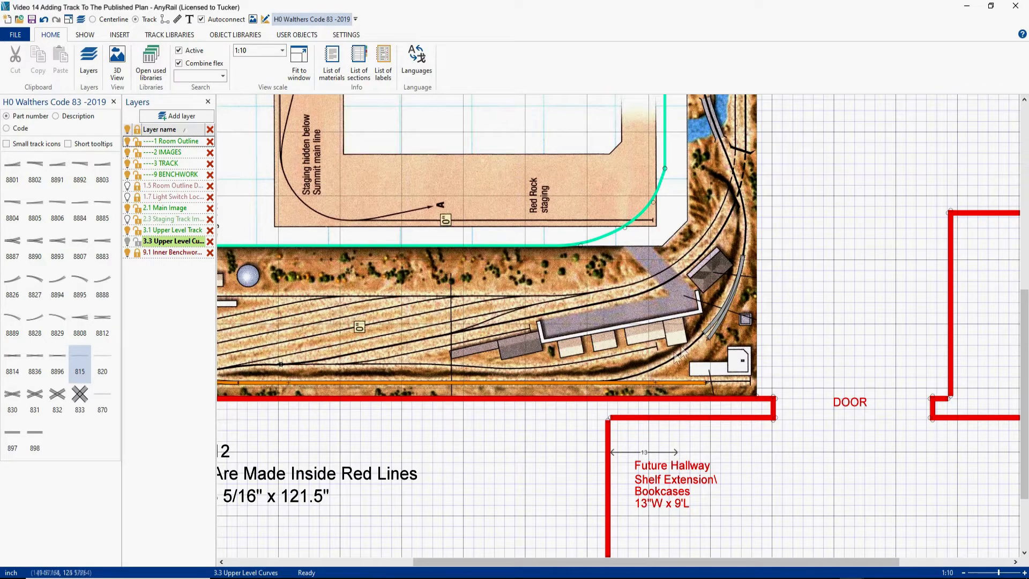
right_click(566, 382)
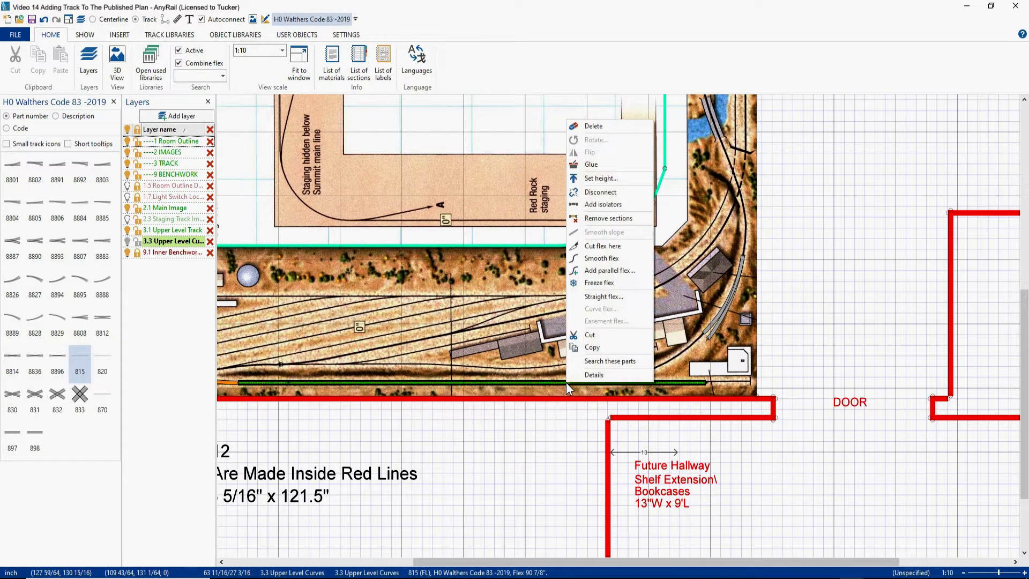
left_click(590, 259)
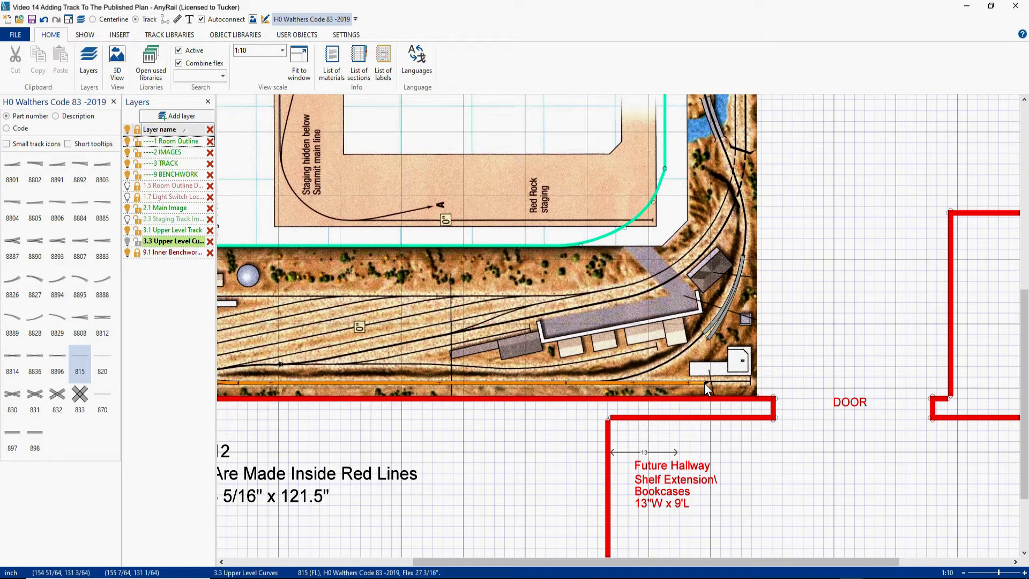
- Join the cut flex section's free end to the curved turnout's lower-left end and smooth the flex
left_click_drag(705, 382, 701, 333)
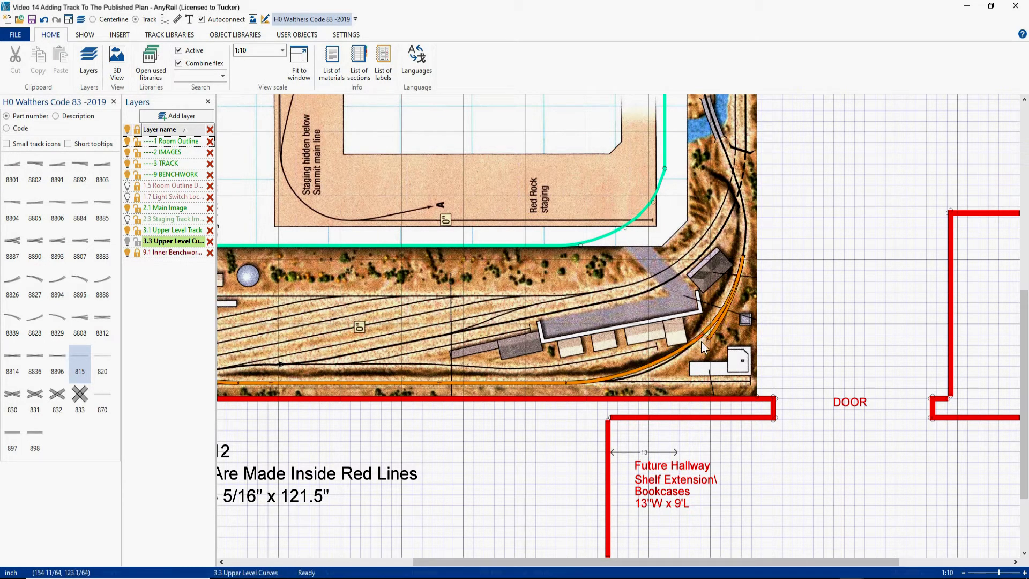
left_click(647, 367)
left_click(805, 70)
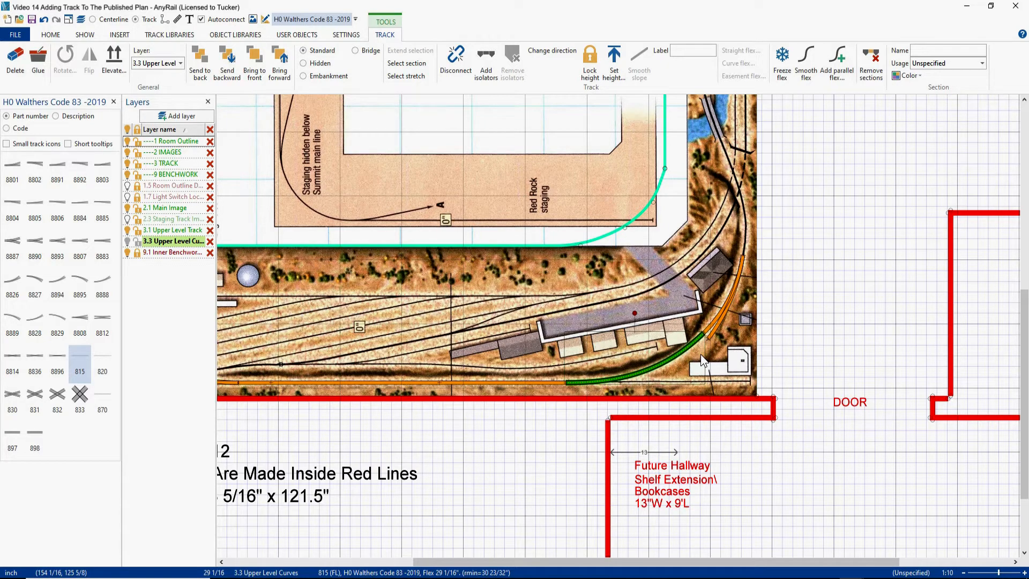
- Paste the copied flex spur and join it to the remaining open lower end of the curved turnout
left_click(762, 351)
key("ctrl+v")
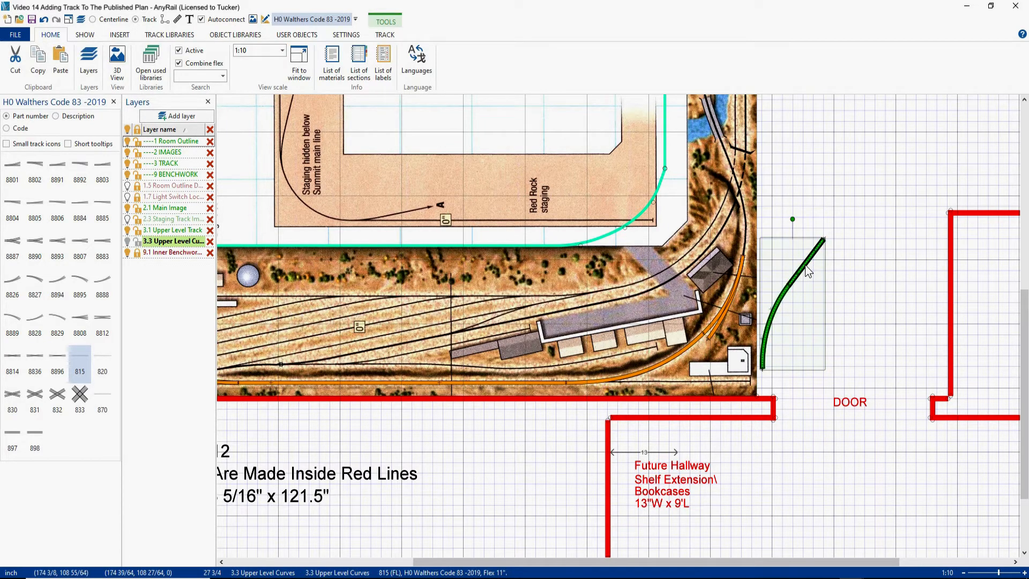
left_click_drag(805, 265, 692, 370)
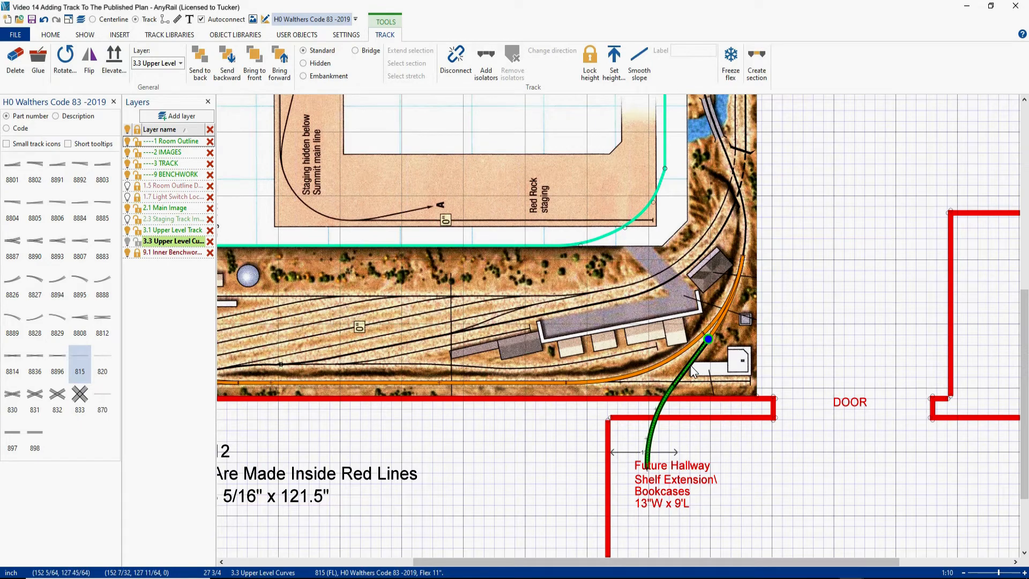
left_click(692, 368)
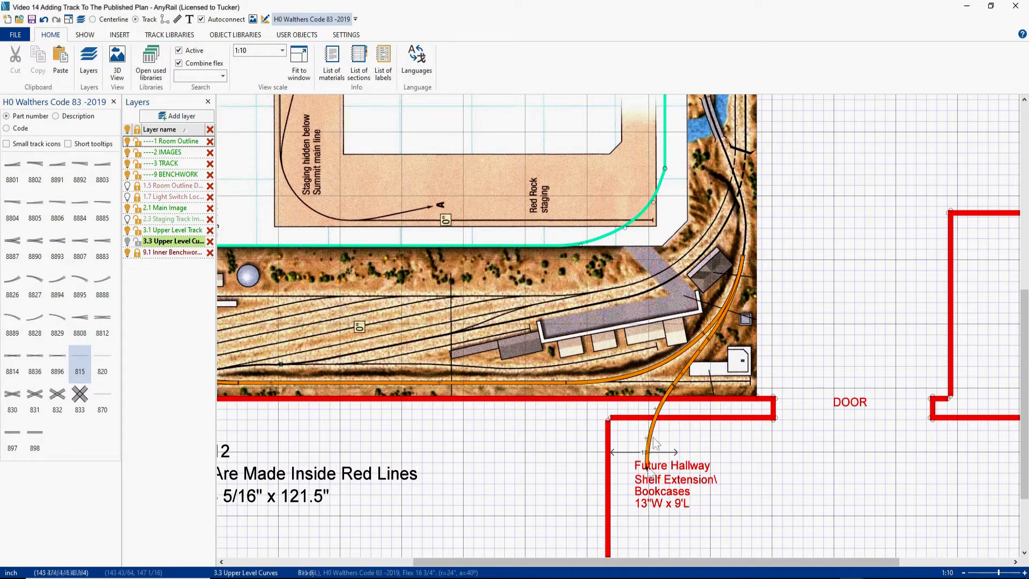
left_click(648, 472)
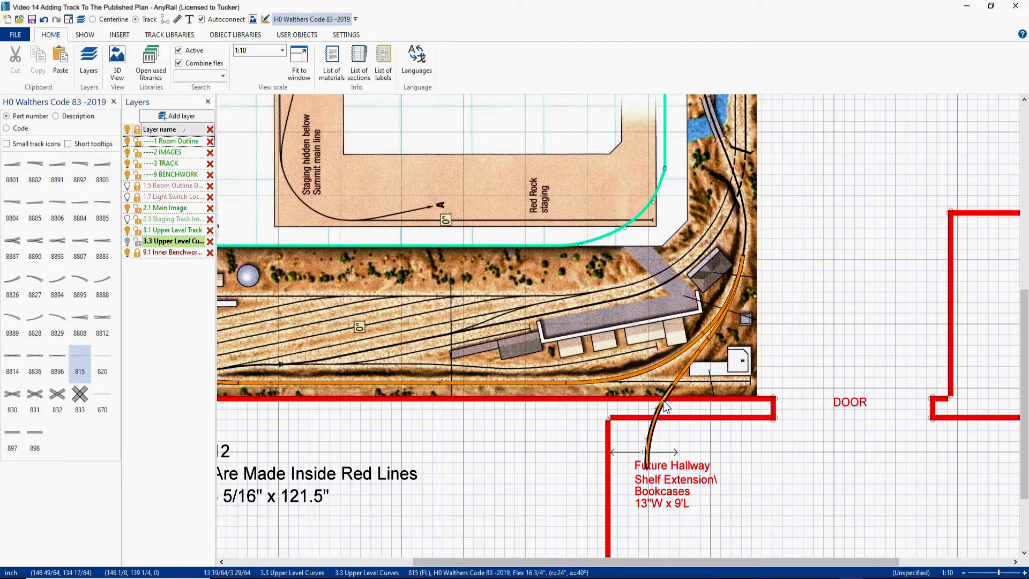
- Place an 815 flex track in the open middle of the plan, across the Red Rock Northern title text
mouse_move(813, 152)
left_mouse_down()
mouse_move(781, 340)
mouse_move(802, 283)
left_mouse_up()
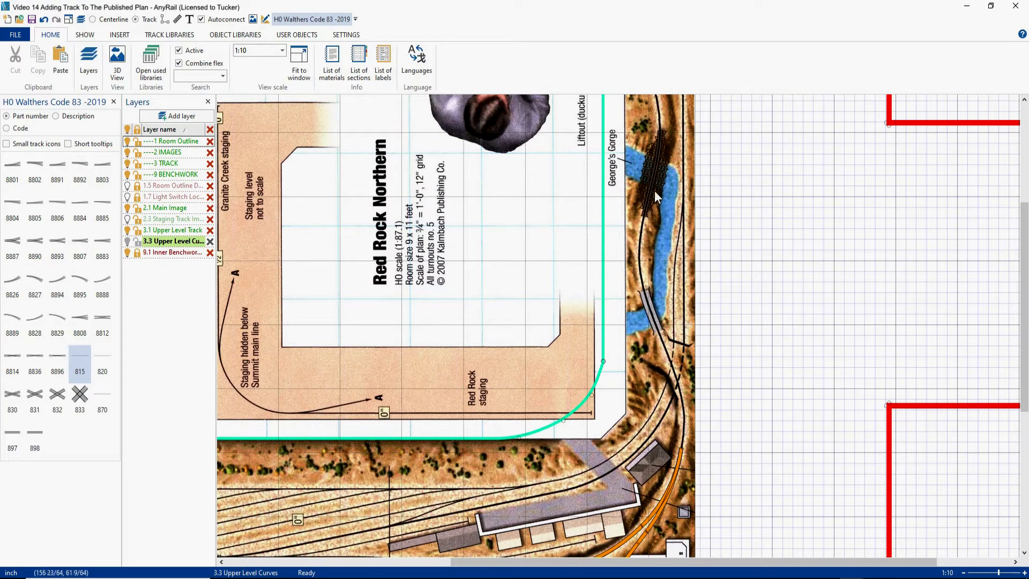
left_click_drag(649, 319, 659, 343)
left_click(75, 356)
left_click(463, 260)
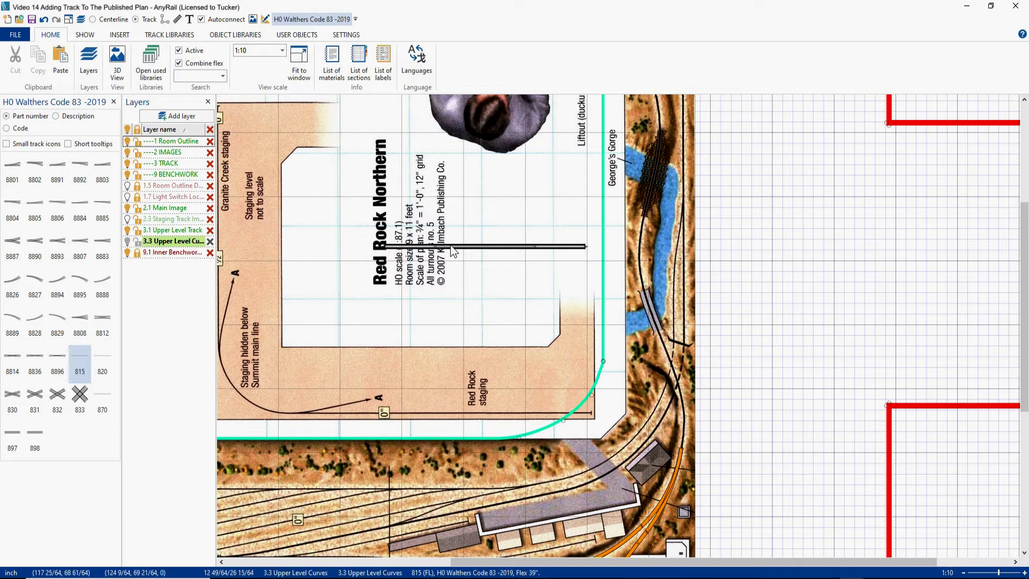
- Cut a piece about 12 3/4 inches long from the loose flex track and disconnect it at the cut
right_click(458, 249)
left_click(477, 372)
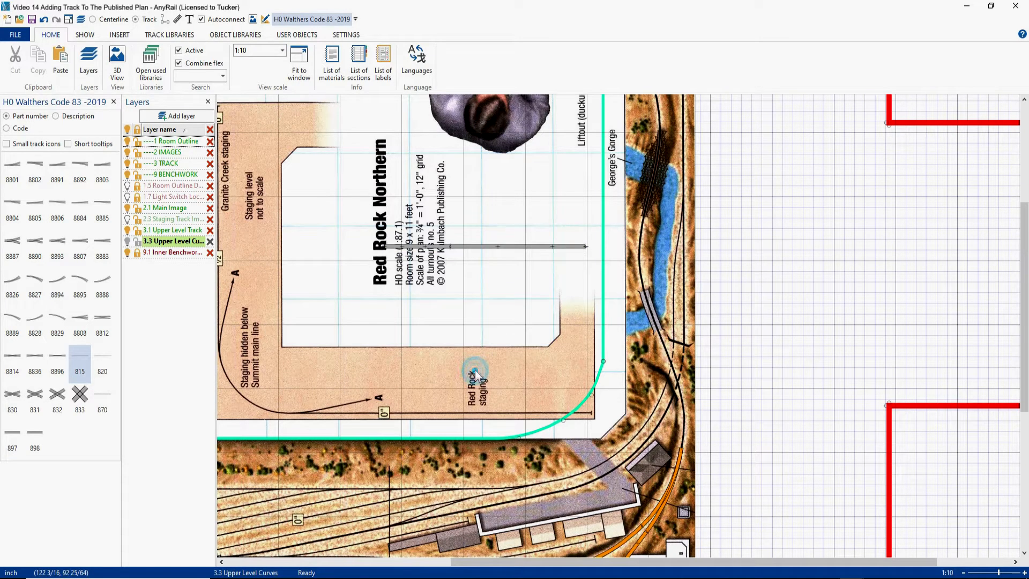
left_click(450, 247)
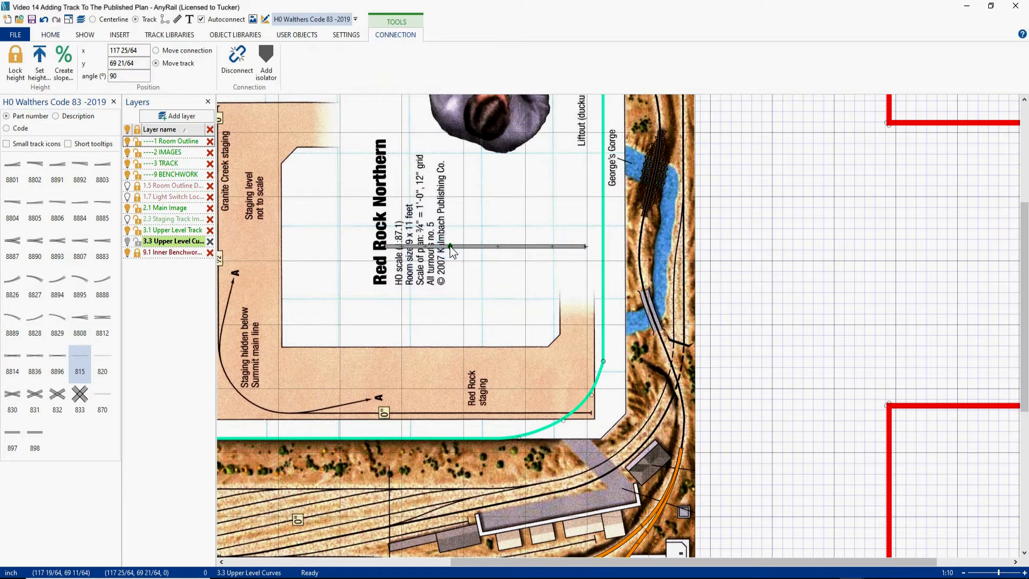
key("Delete")
- Move the short flex piece onto the small printed bridge below George's Gorge and align it with the printed track line
left_click_drag(438, 249, 671, 304)
scroll(670, 306, "up", 1)
scroll(664, 311, "up", 3)
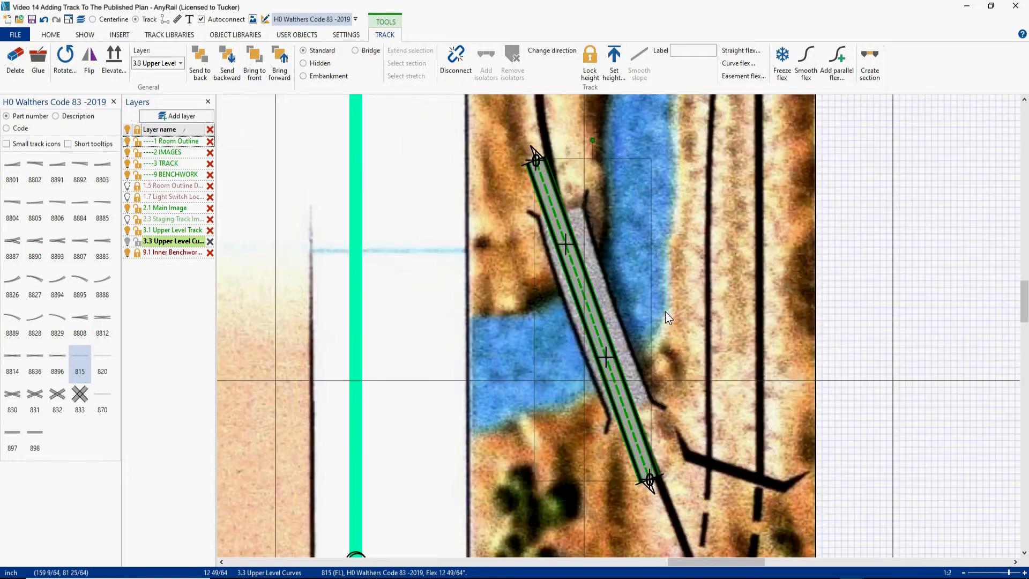
scroll(665, 310, "down", 1)
left_click_drag(631, 330, 642, 352)
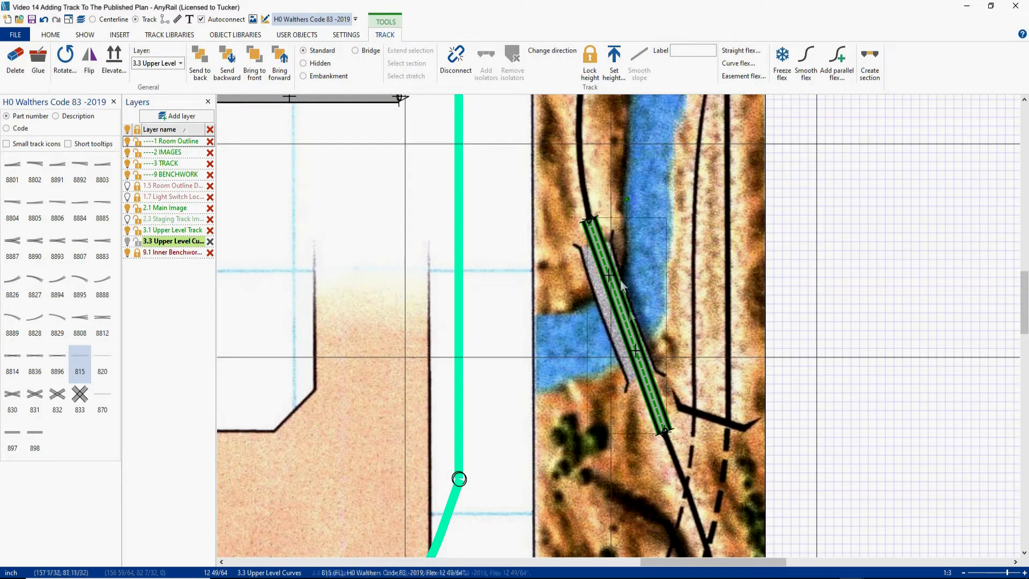
- Curve the loose flex track to a 40-degree angle at 28-inch radius and join it to the curved turnout's open upper end
left_click_drag(626, 199, 626, 196)
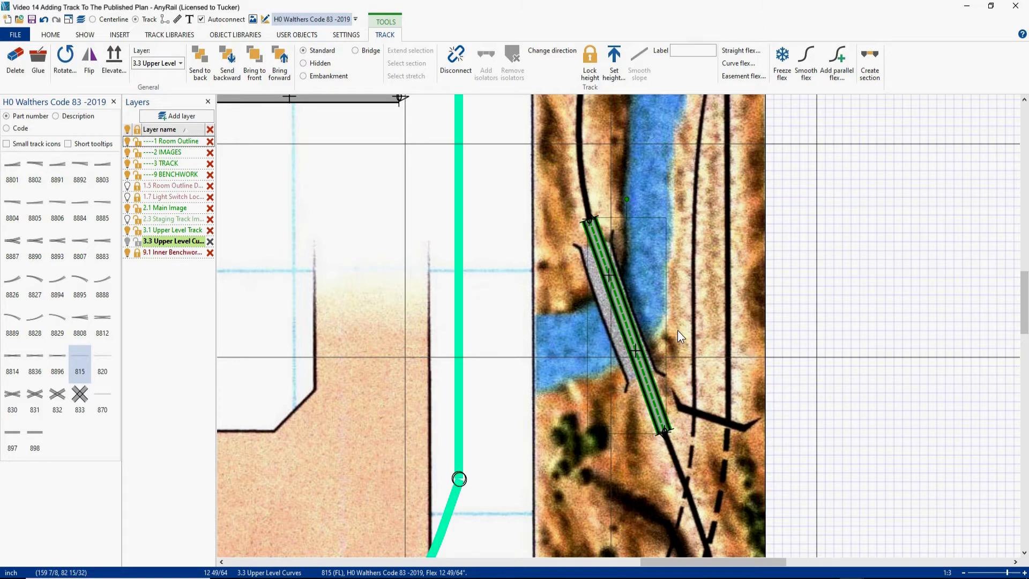
scroll(677, 330, "down", 3)
right_click_drag(733, 354, 706, 238)
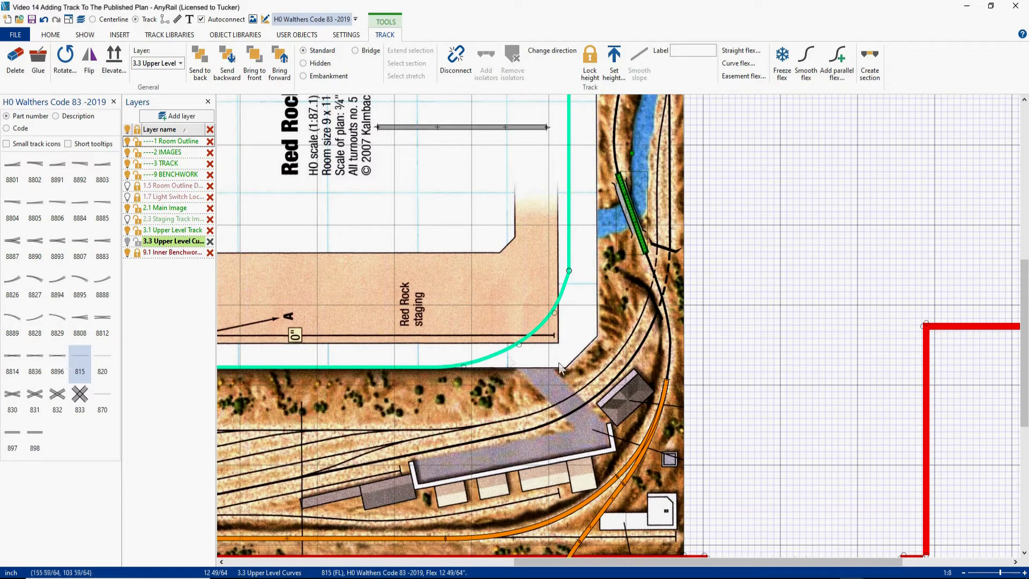
left_click_drag(460, 128, 453, 216)
right_click(453, 217)
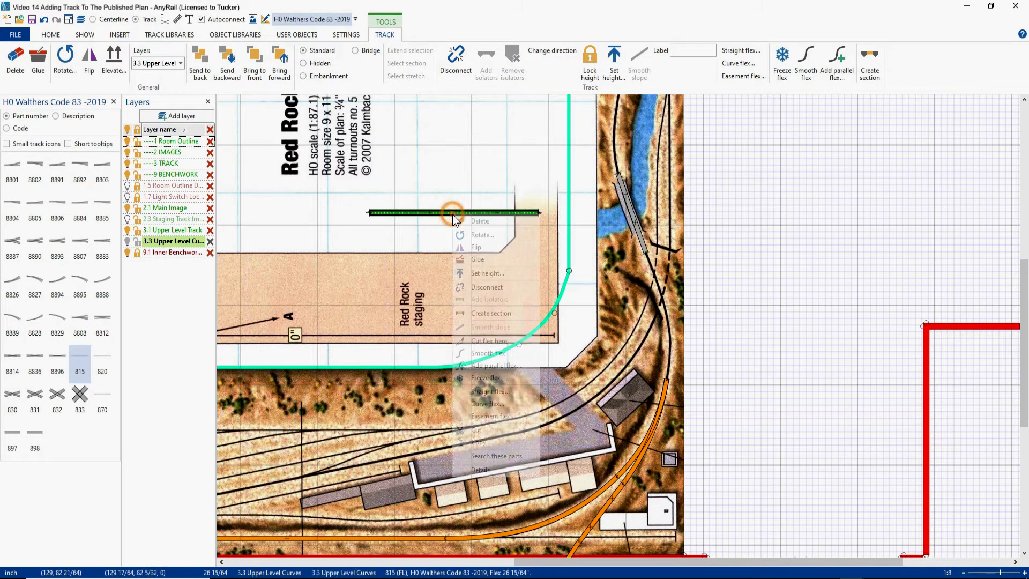
left_click(512, 403)
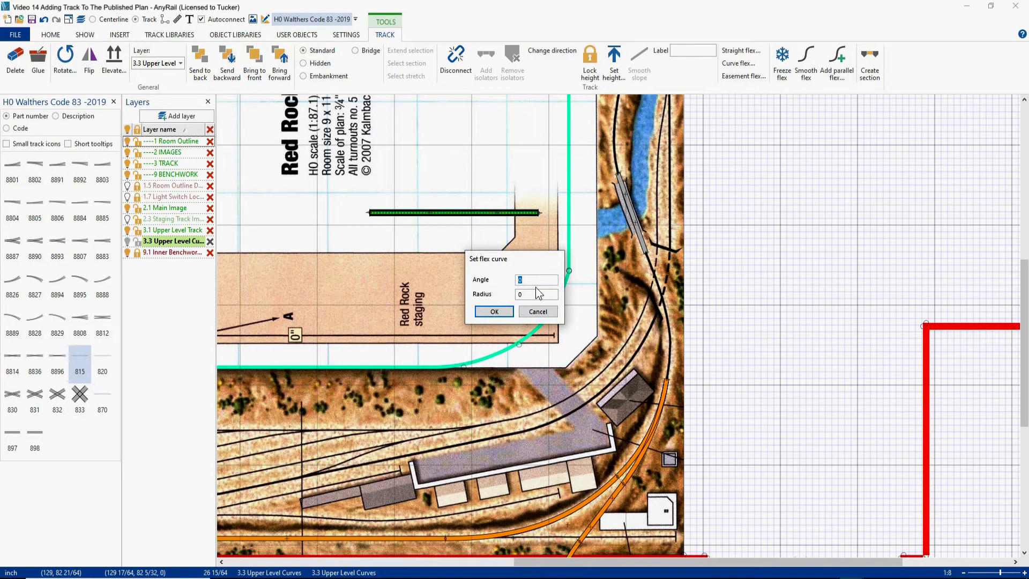
type("40")
key("Tab")
left_click(501, 311)
left_click_drag(447, 240, 546, 298)
left_click_drag(420, 229, 598, 343)
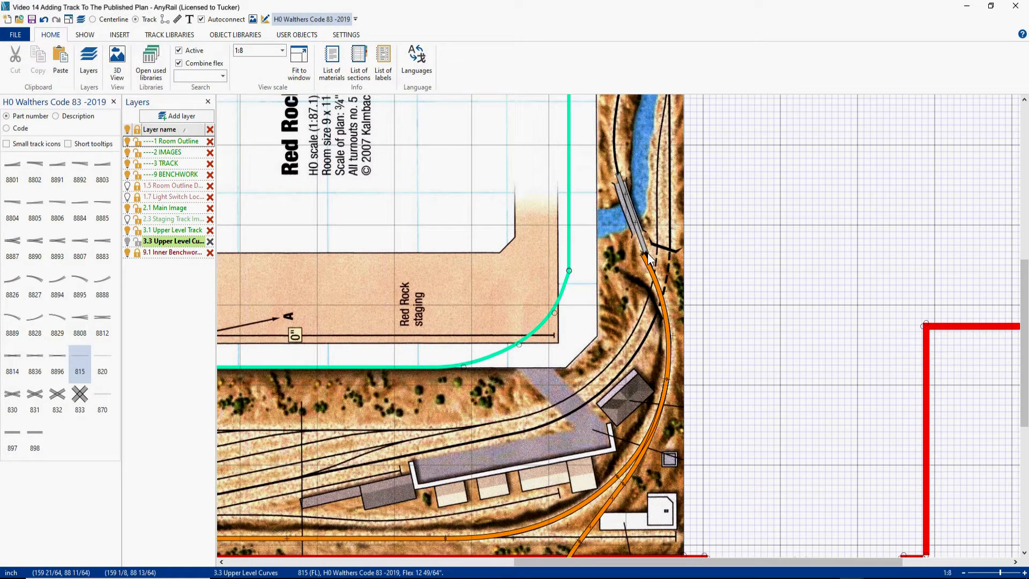
- Extend the bridge flex straight down past the new curve, and show only track centerlines with the 2.1 Main Image layer hidden
left_click_drag(648, 257, 682, 404)
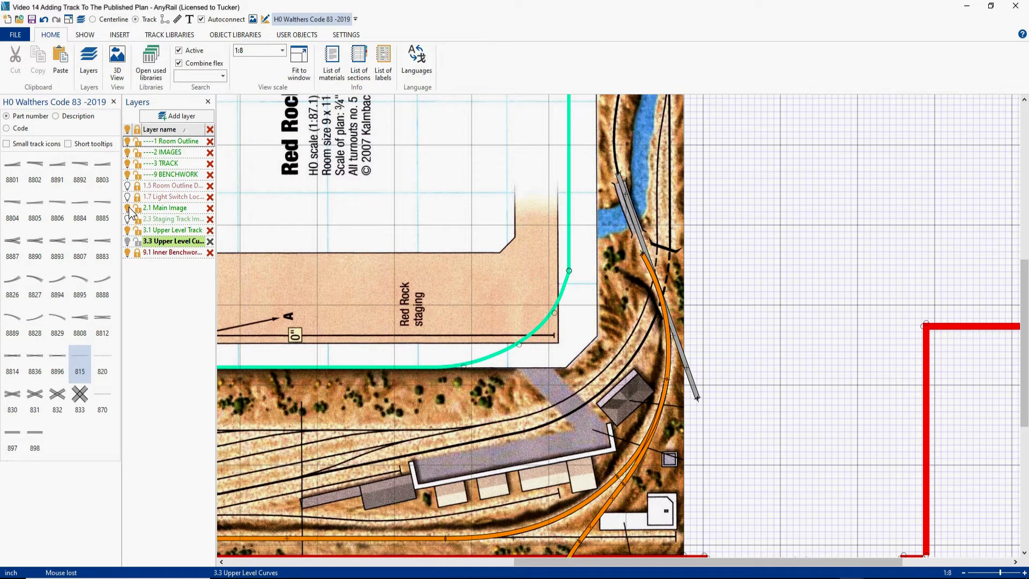
left_click(128, 208)
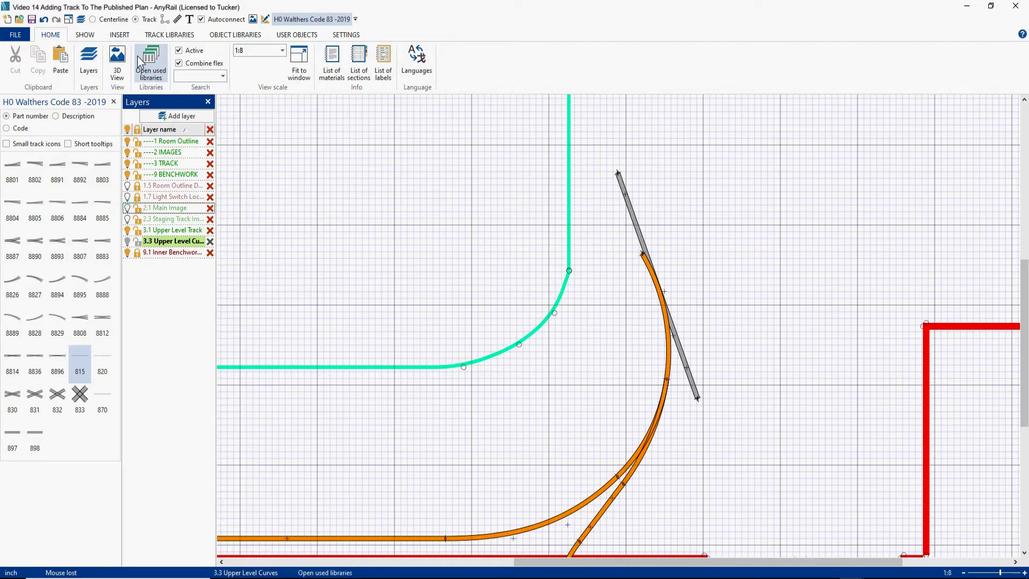
left_click(114, 20)
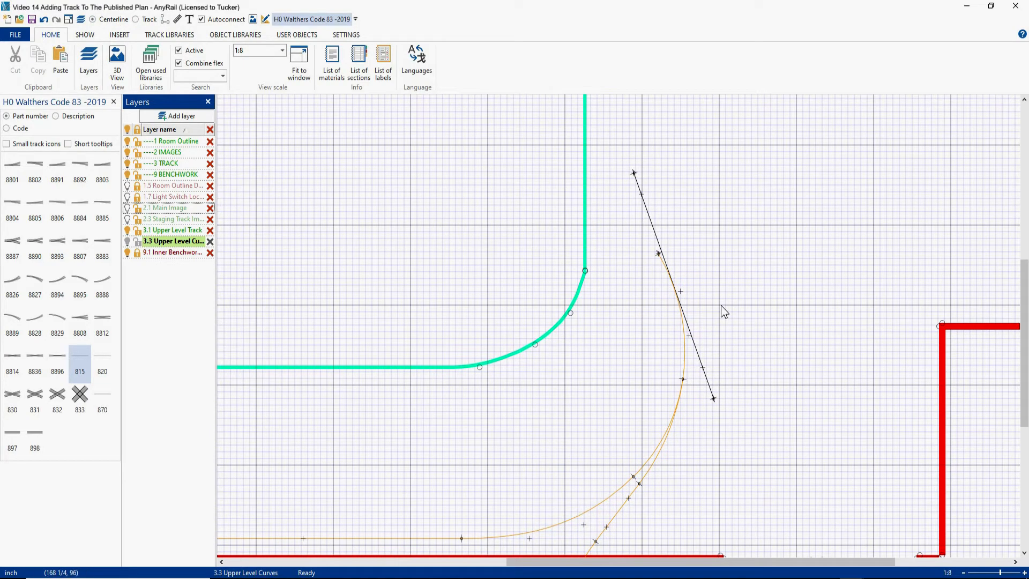
scroll(722, 299, "up", 2)
scroll(719, 296, "up", 1)
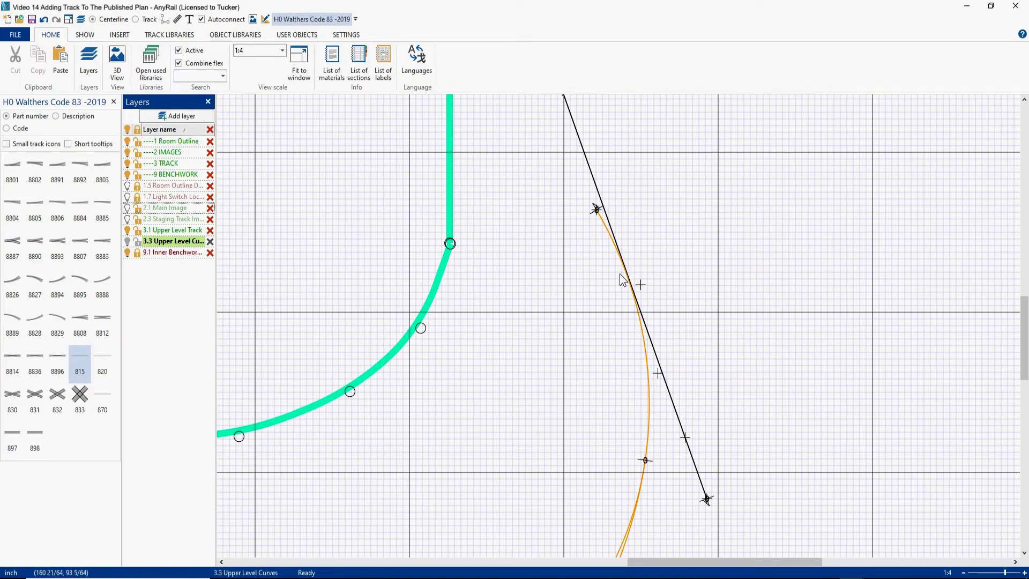
- Try cutting the 28-inch-radius curve near its crossing with the straight bridge flex, and set the cut-off upper piece aside
right_click(644, 337)
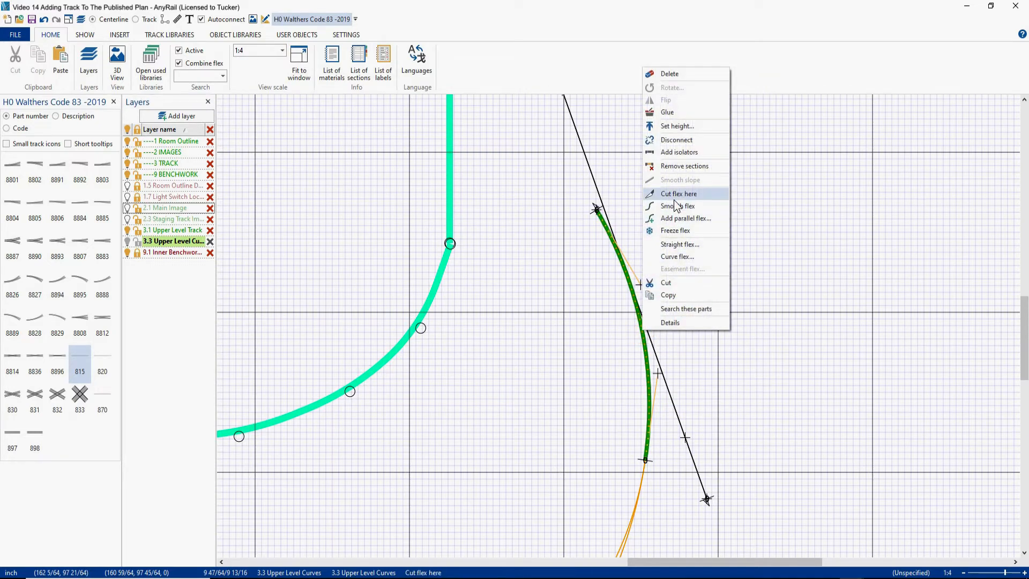
left_click(675, 195)
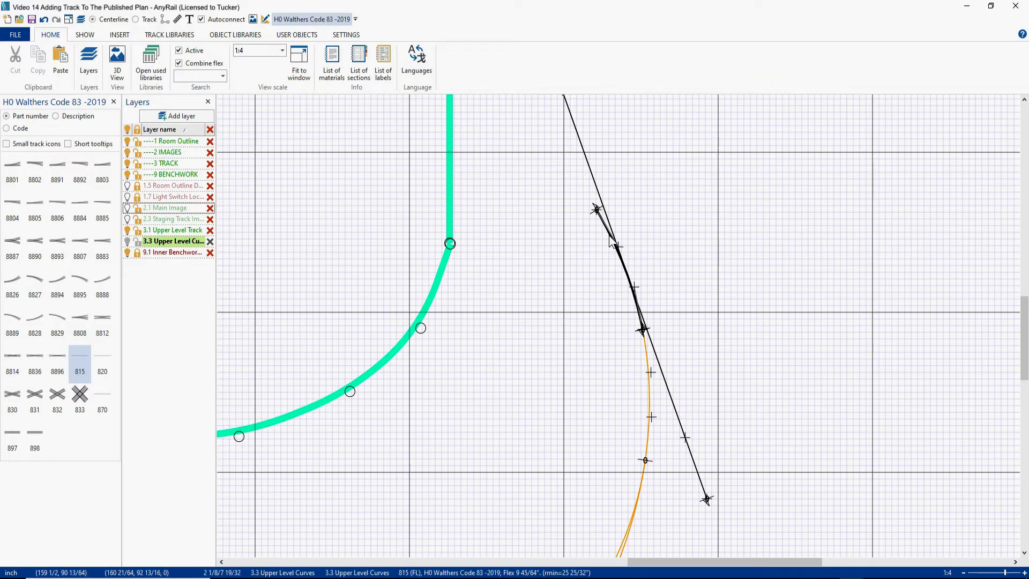
left_click(630, 231)
left_click_drag(630, 229, 736, 197)
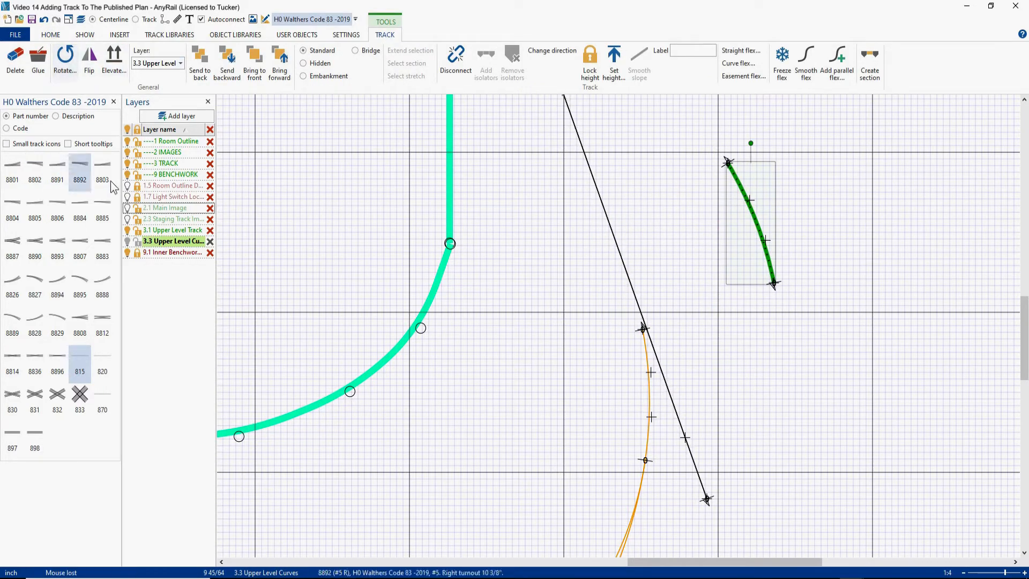
- Show the 2.1 Main Image layer and try cutting the straight flex just below the small printed bridge
left_click(127, 208)
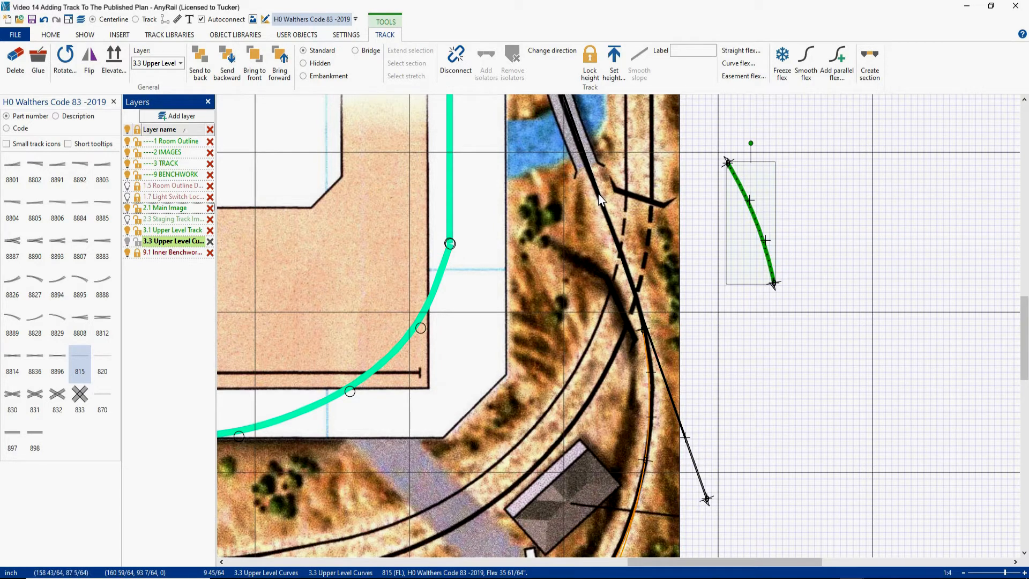
left_click(598, 194)
right_click(598, 194)
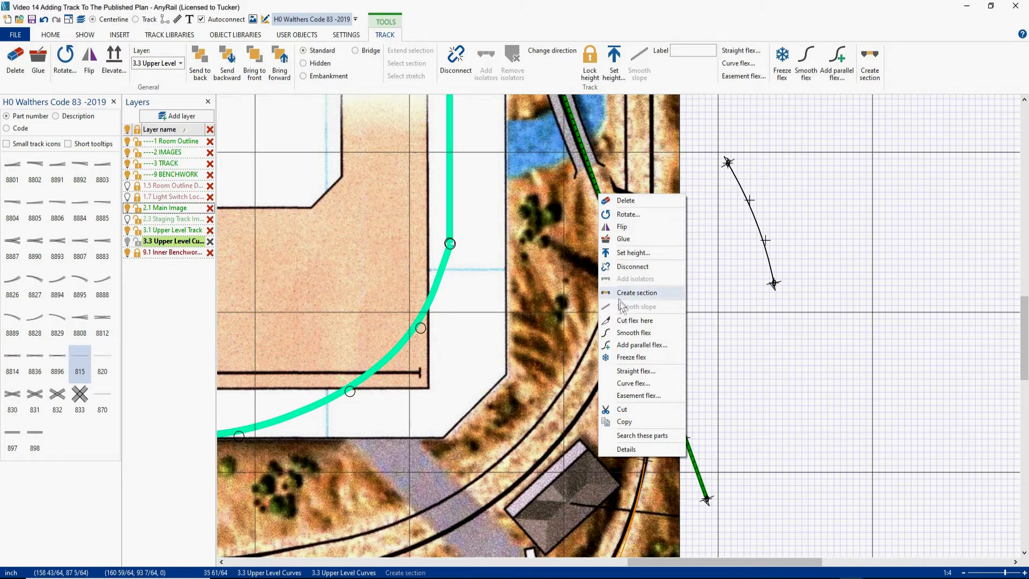
left_click(625, 320)
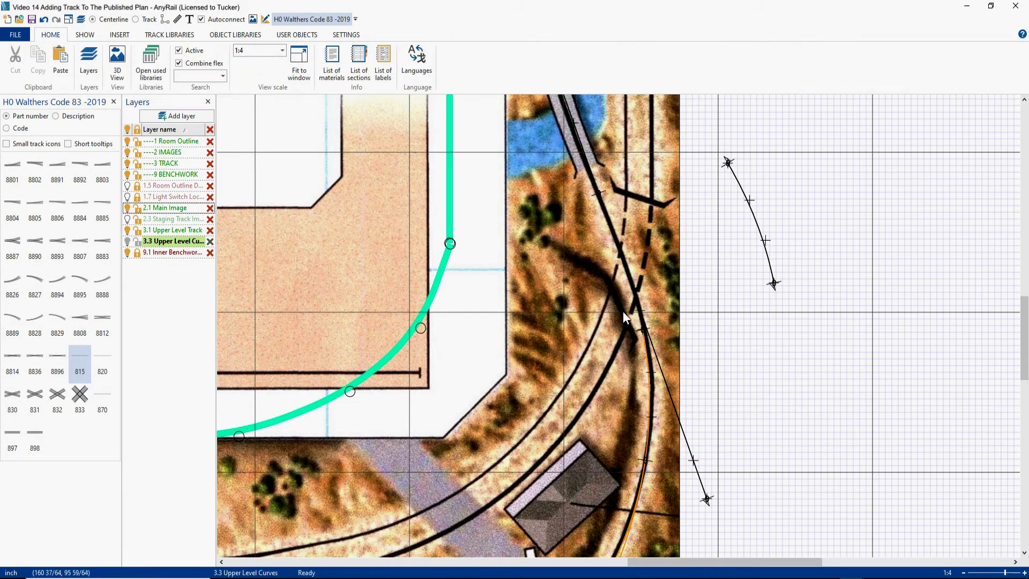
- Hide the 2.1 Main Image layer, then try joining the cut straight flex to the shortened curve and smoothing the connecting piece
left_click(128, 209)
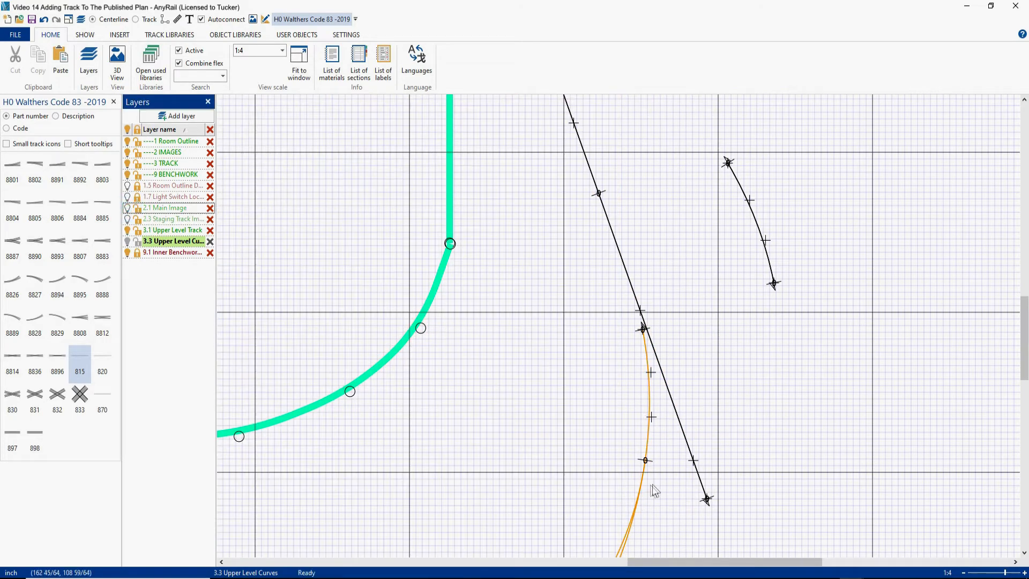
left_click_drag(707, 499, 644, 328)
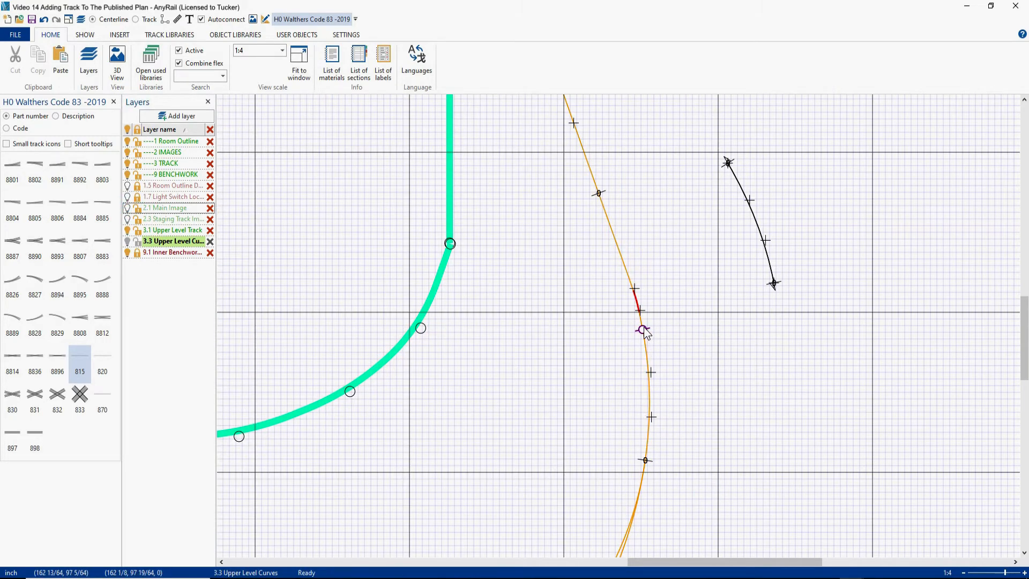
left_click(620, 259)
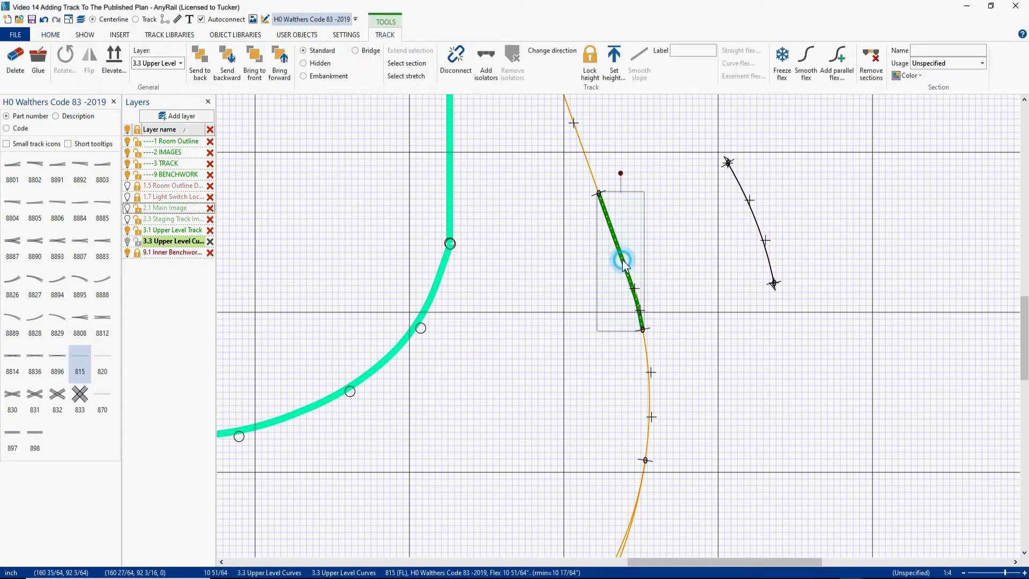
left_click(808, 67)
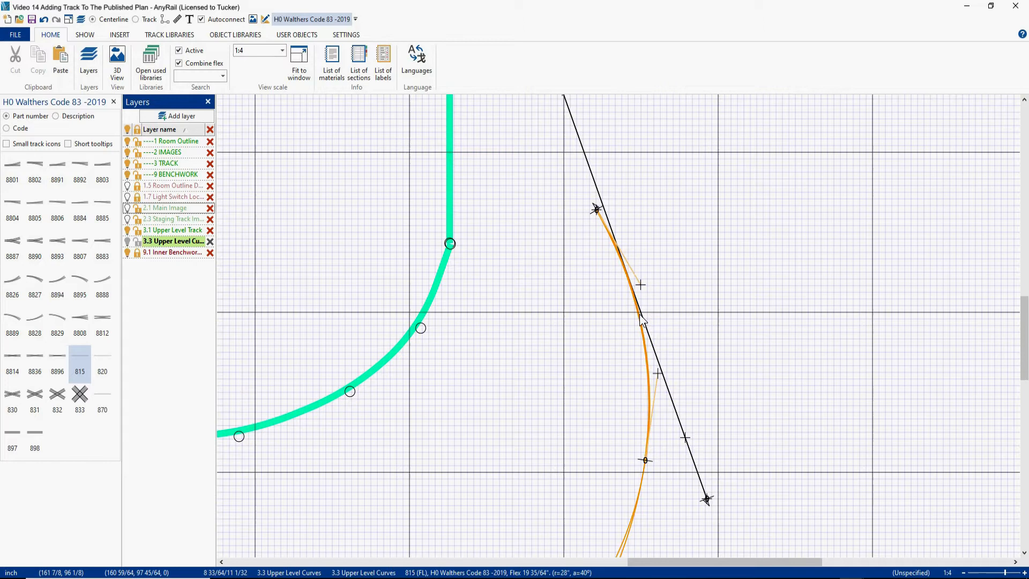
- Cut the 28-inch-radius curve where it meets the straight bridge flex and move the cut-off upper piece outside the plan
right_click(638, 322)
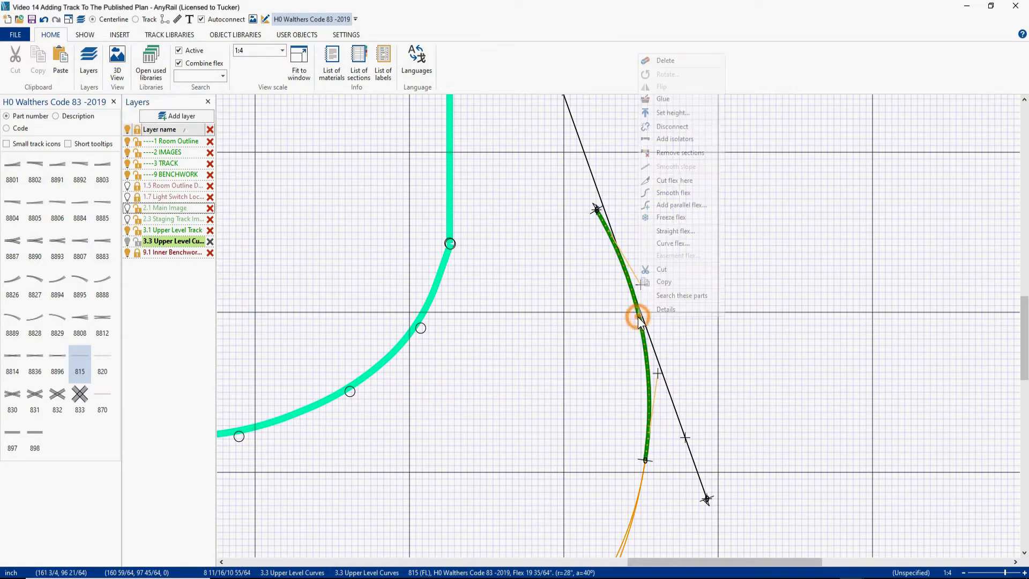
left_click(663, 181)
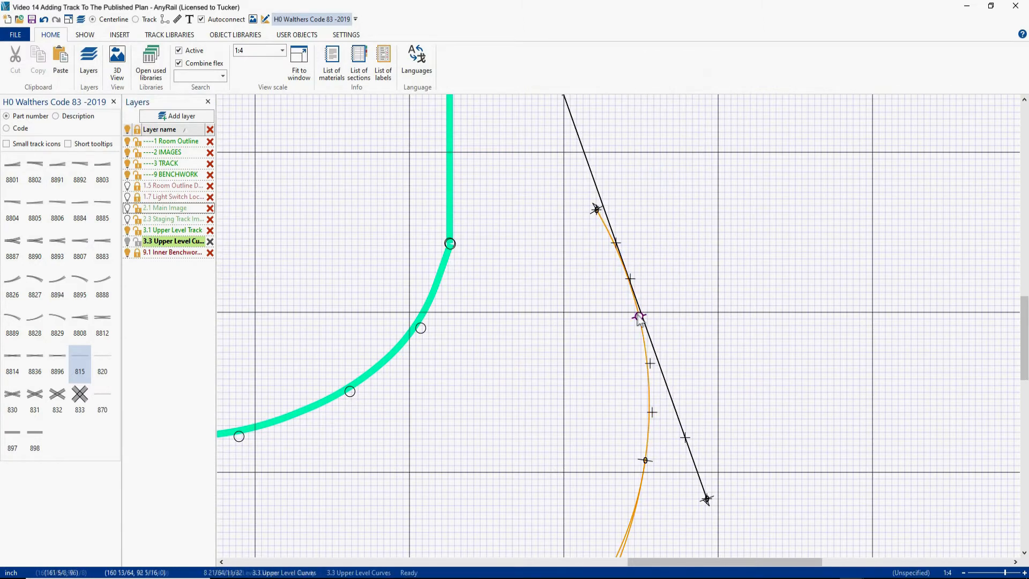
left_click_drag(606, 225, 778, 162)
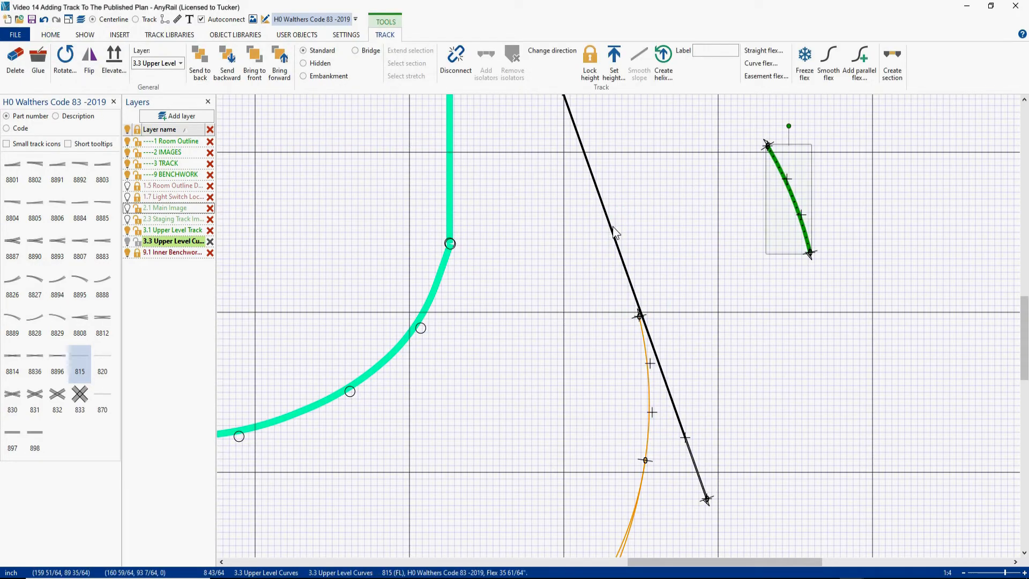
- Show the 2.1 Main Image layer and cut the straight flex at the lower end of the small printed bridge
left_click(127, 208)
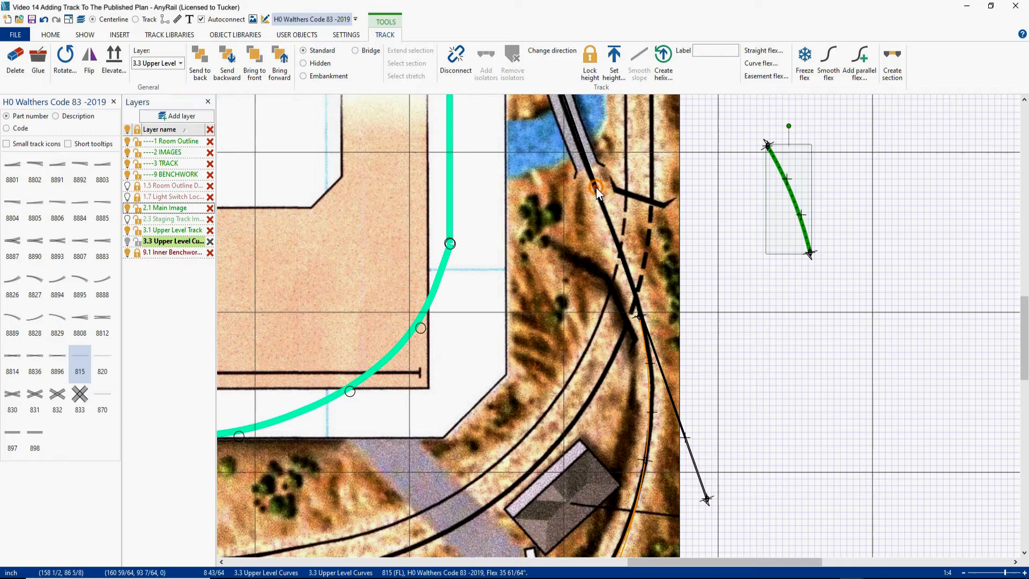
right_click(596, 188)
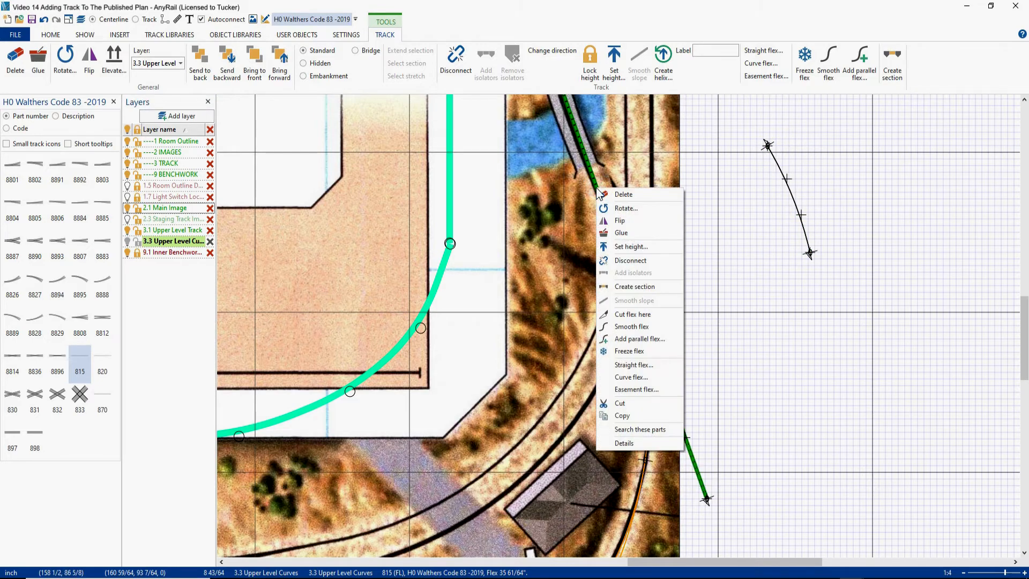
left_click(635, 314)
- Join the flex below the bridge to the curve's open end and smooth it, restoring the full track display
left_click_drag(706, 498, 642, 314)
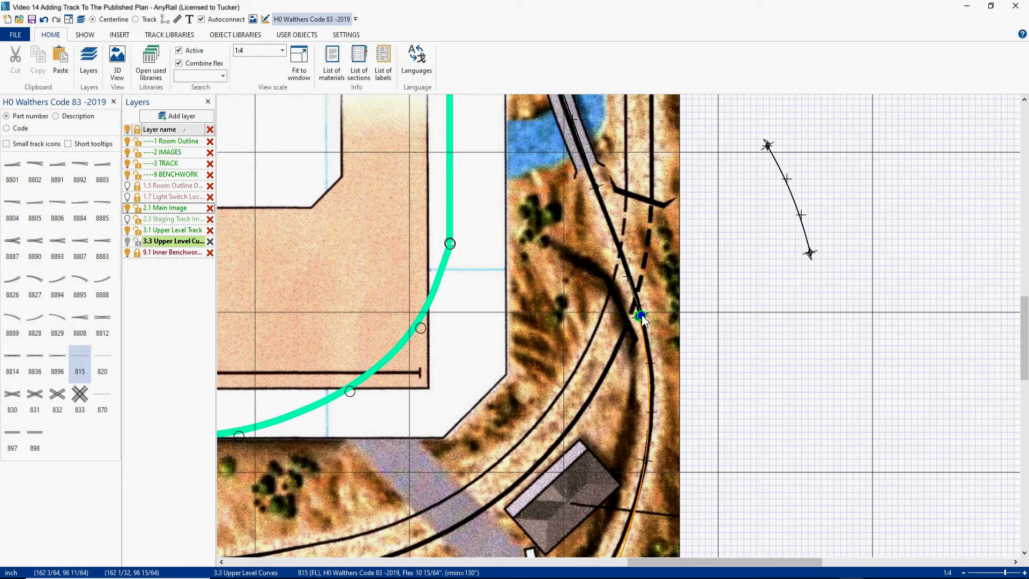
left_click(626, 272)
left_click(804, 69)
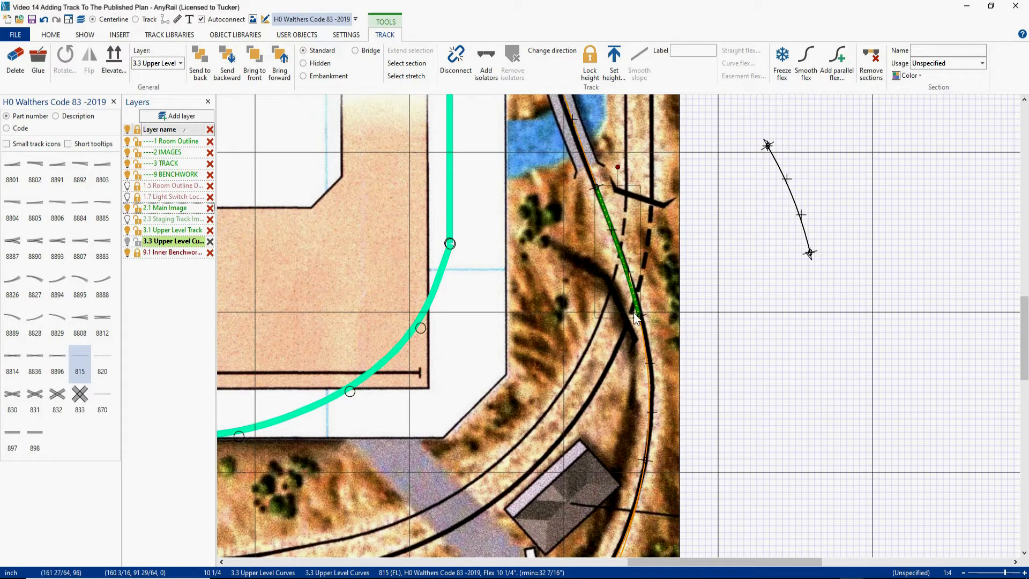
left_click(149, 20)
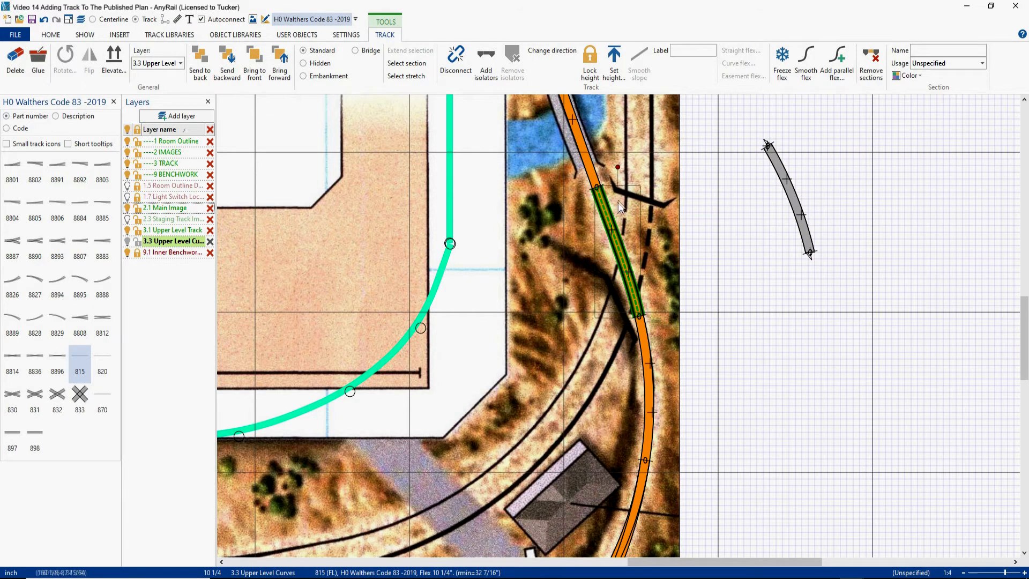
- Remove the leftover curved piece and continue the track from the small bridge along the printed line onto the George's Gorge bridge
scroll(619, 195, "down", 2)
right_click_drag(620, 195, 643, 362)
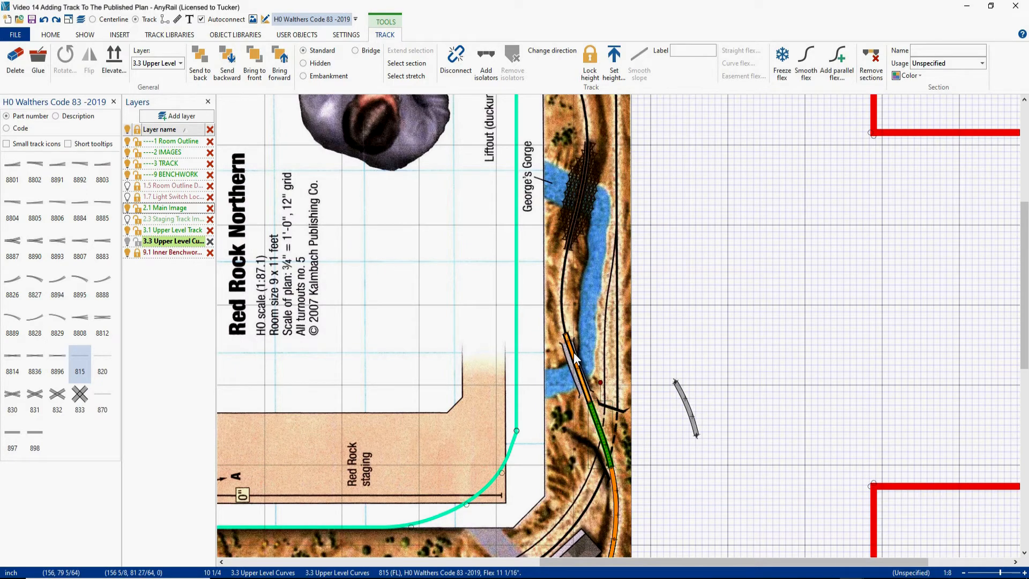
left_click_drag(574, 352, 560, 347)
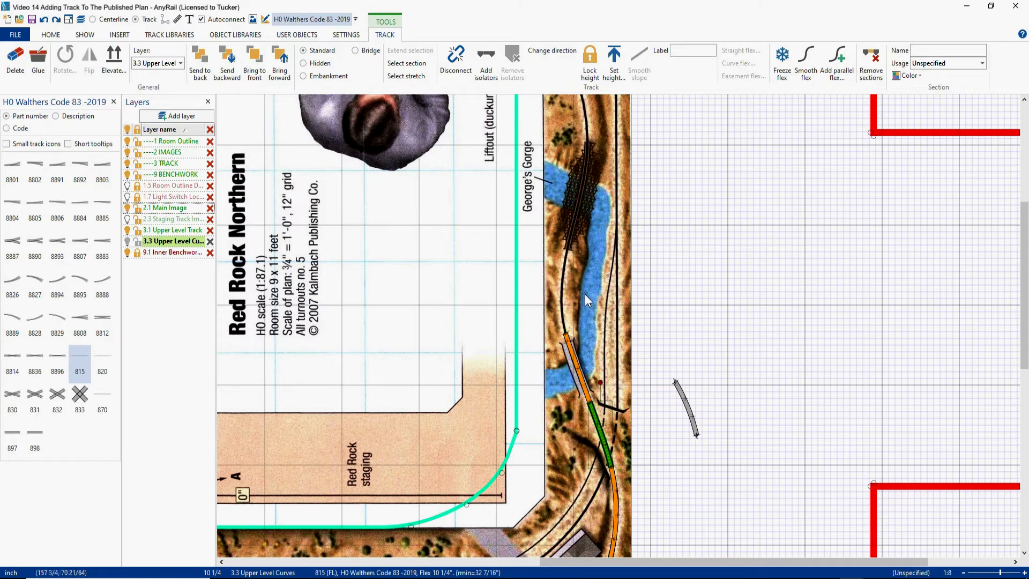
left_click(703, 384)
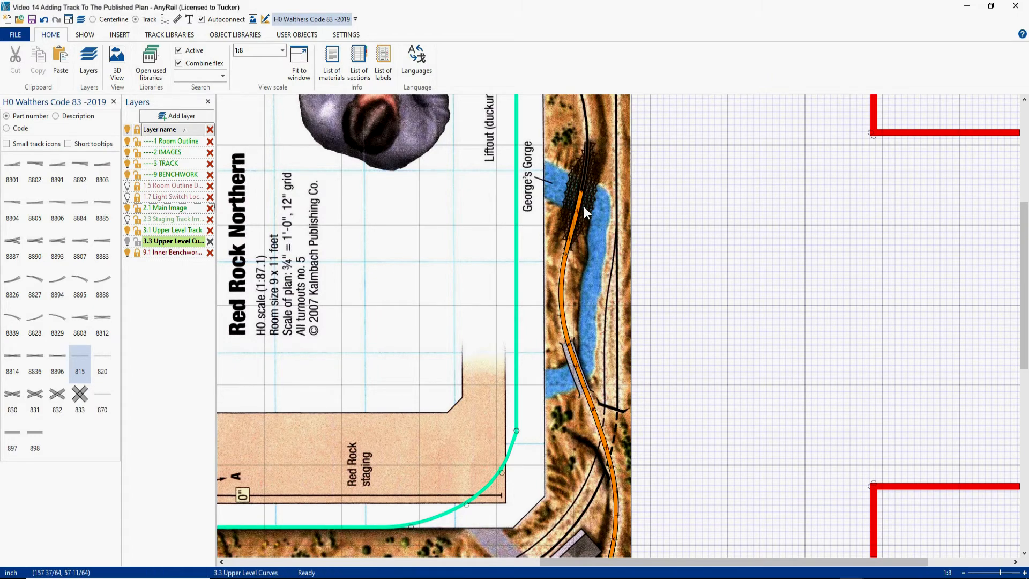
- Place an 815 flex track on the printed straight line above the feed store and extend it across the liftout to about 65 inches
right_click_drag(645, 177, 719, 406)
right_click_drag(412, 204, 630, 192)
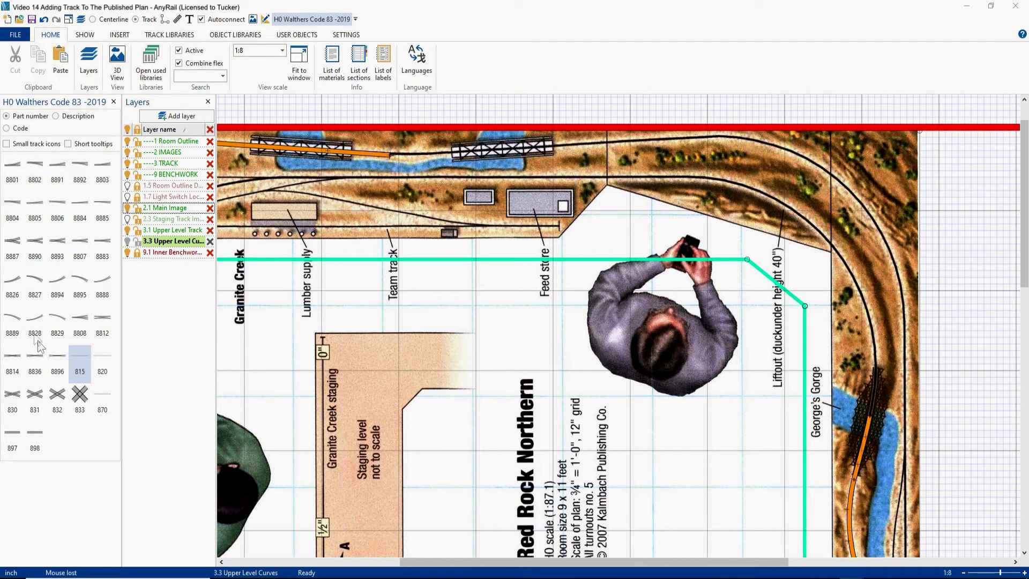
left_click(78, 357)
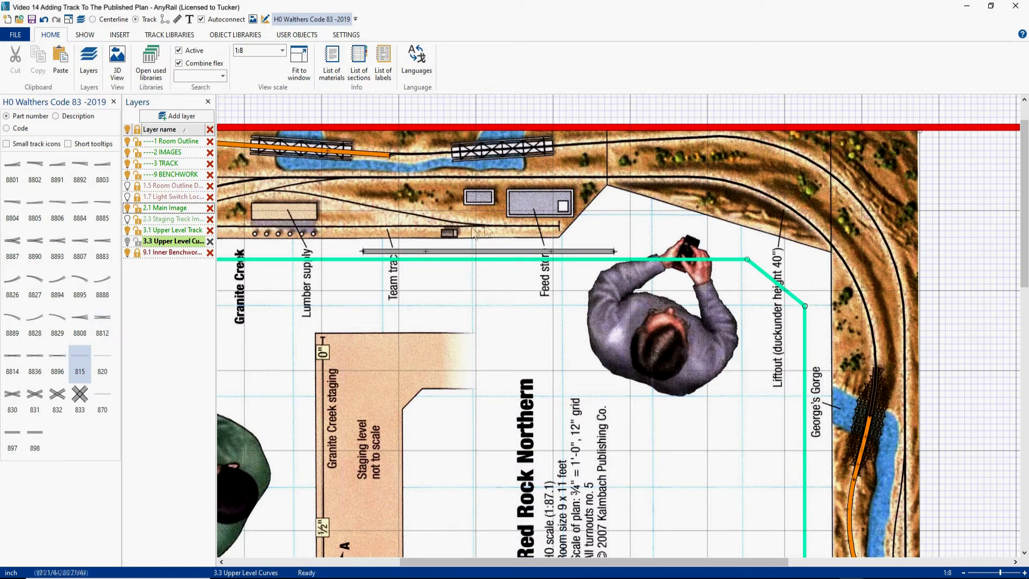
left_click_drag(485, 252, 531, 179)
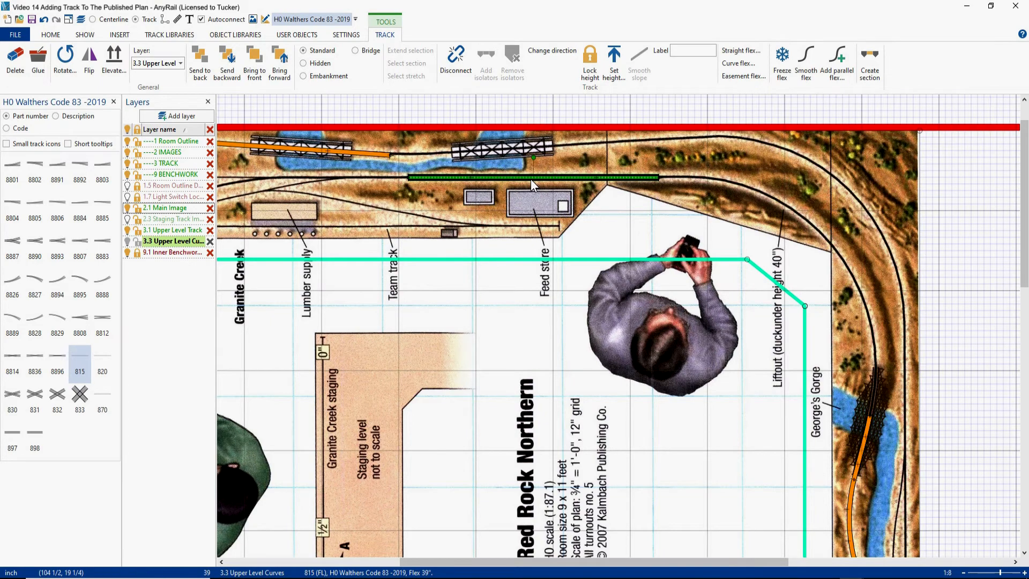
scroll(578, 161, "up", 2)
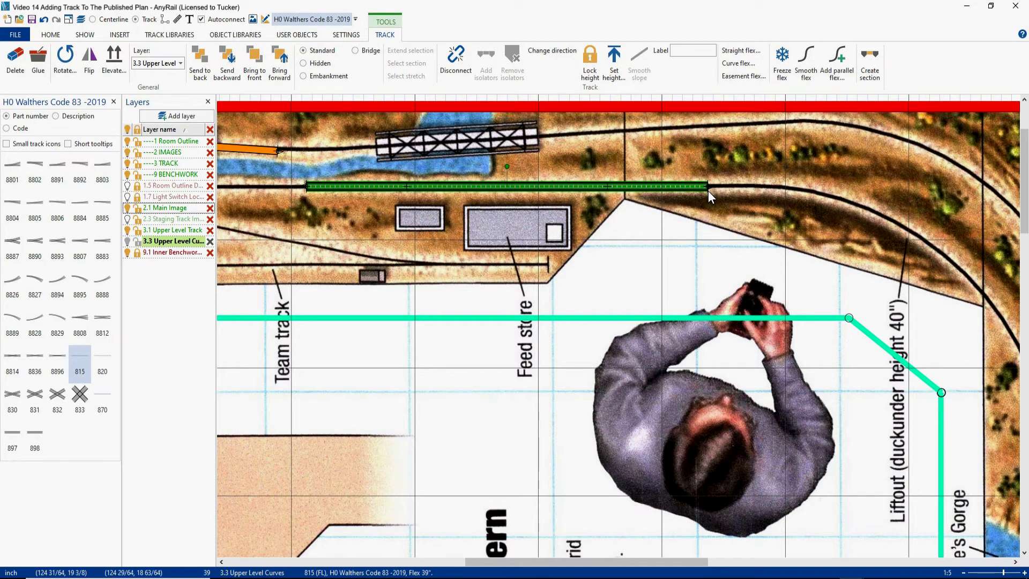
left_click_drag(708, 191, 979, 186)
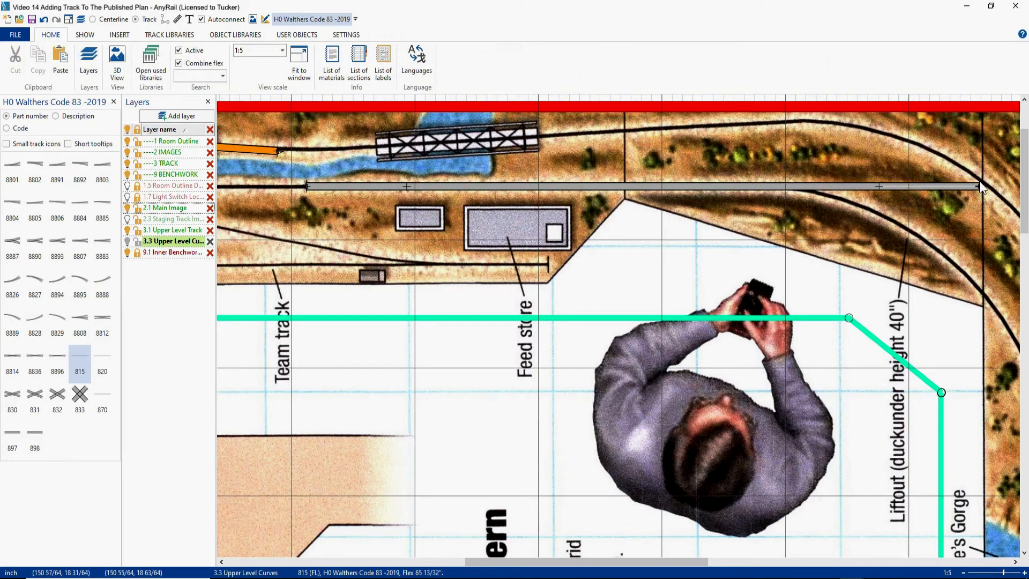
- Cut the straight 815 flex on the liftout where the printed line begins to curve toward George's Gorge
scroll(845, 282, "down", 2)
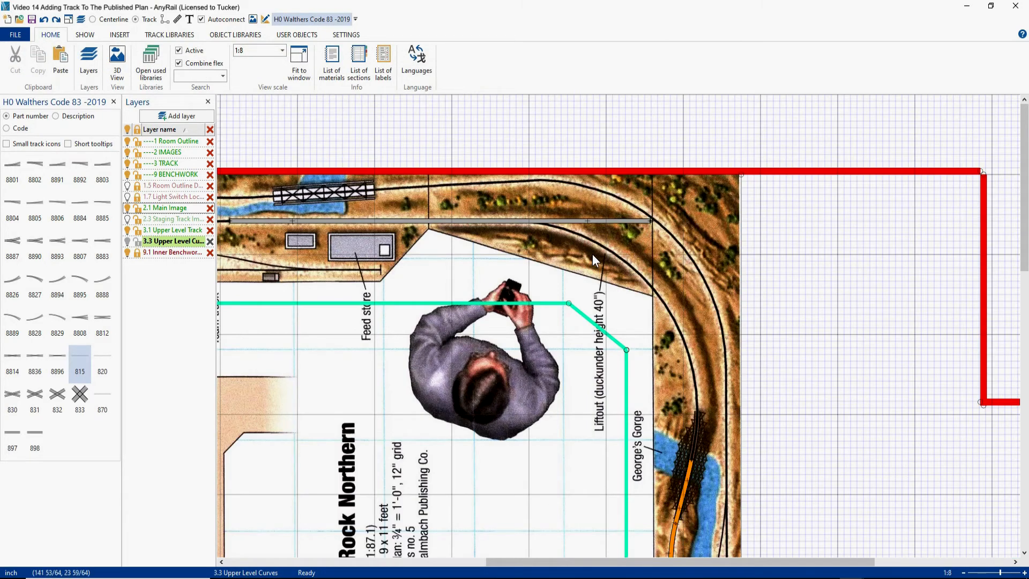
right_click(502, 220)
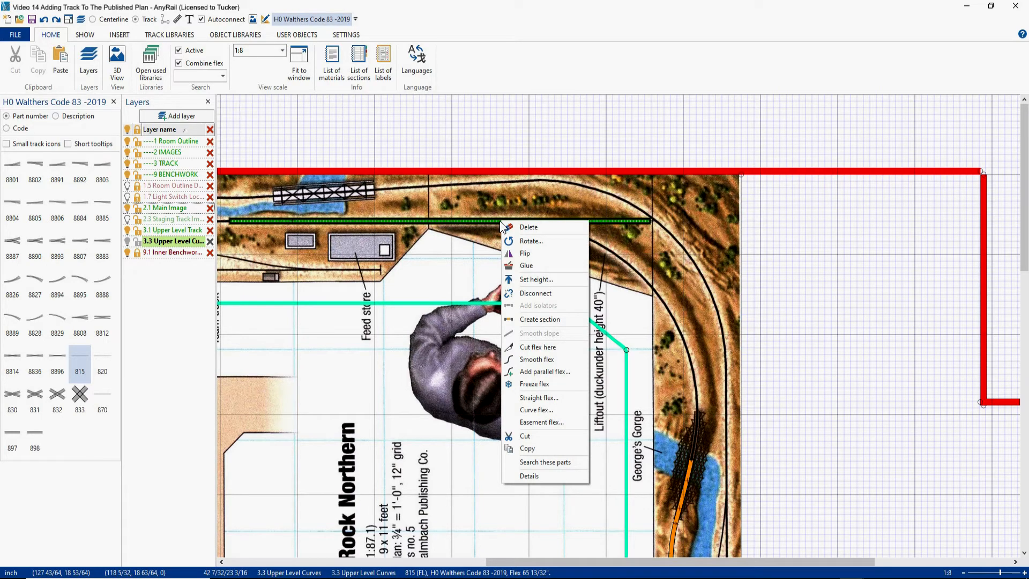
left_click(521, 347)
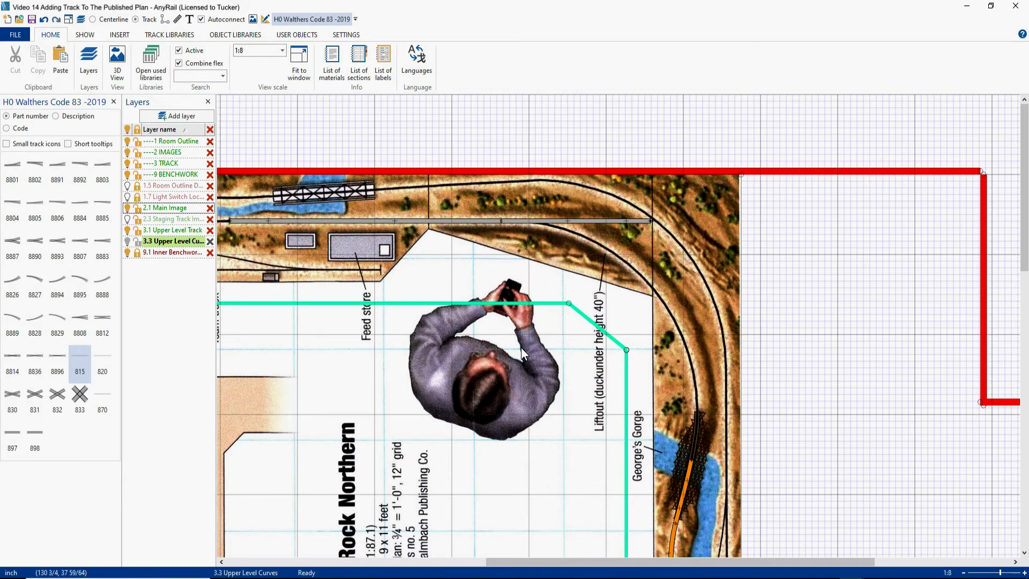
left_click_drag(651, 220, 692, 461)
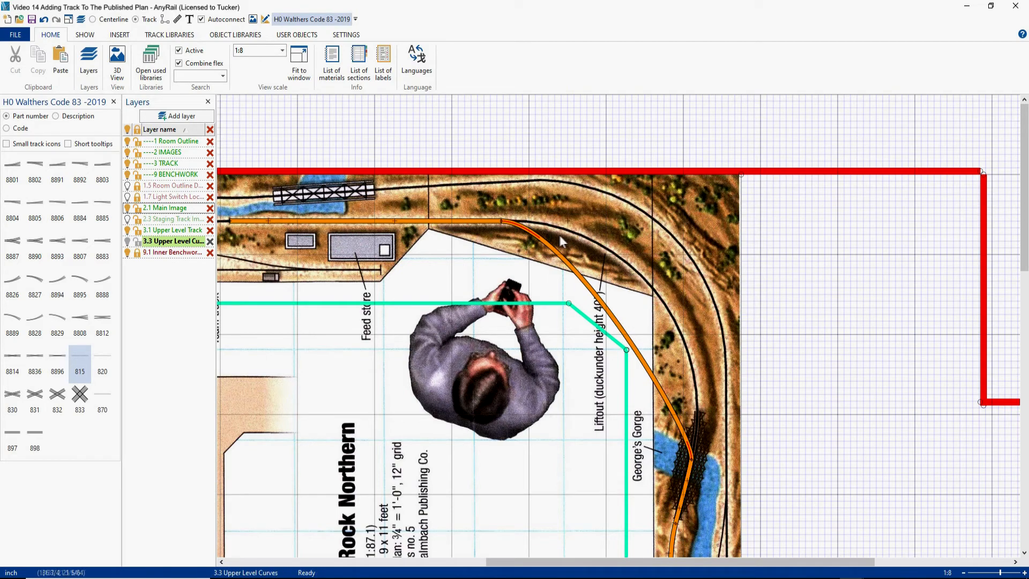
left_click_drag(567, 224, 655, 213)
key("ctrl+z")
key("ctrl+z")
key("ctrl+z")
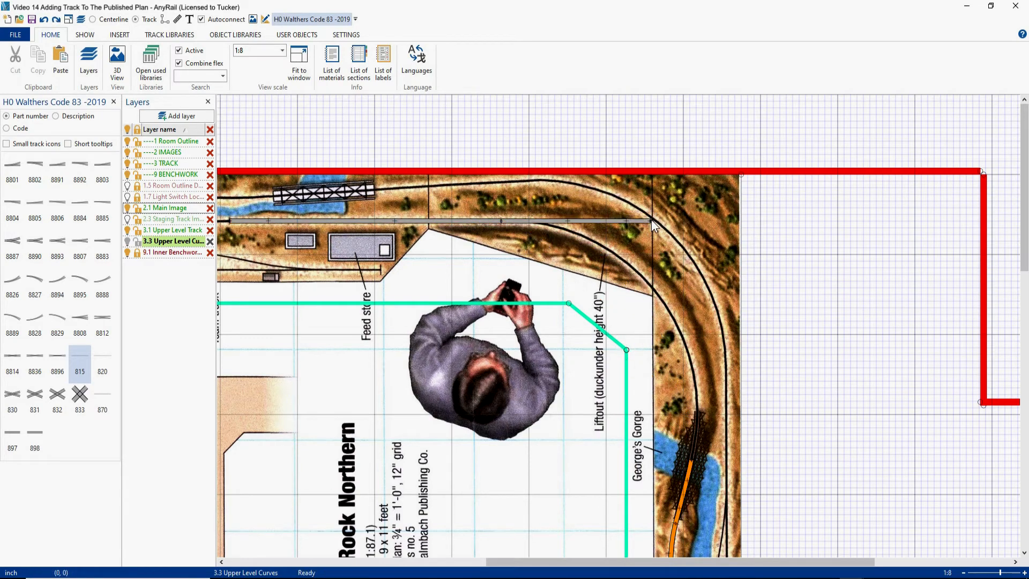
- Glue the straight flex above the feed store and the track piece on the George's Gorge bridge in place
right_click(406, 221)
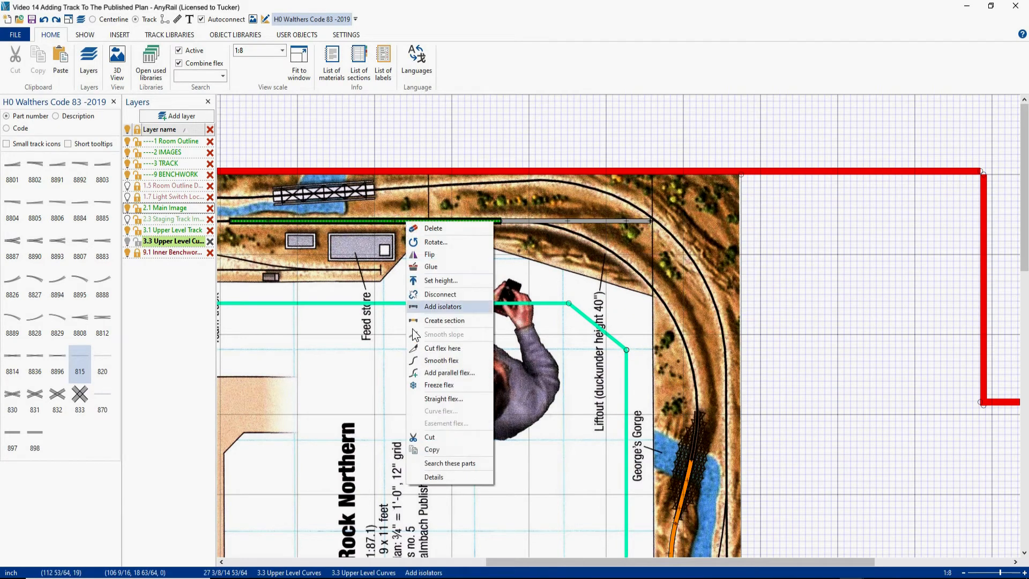
left_click(433, 265)
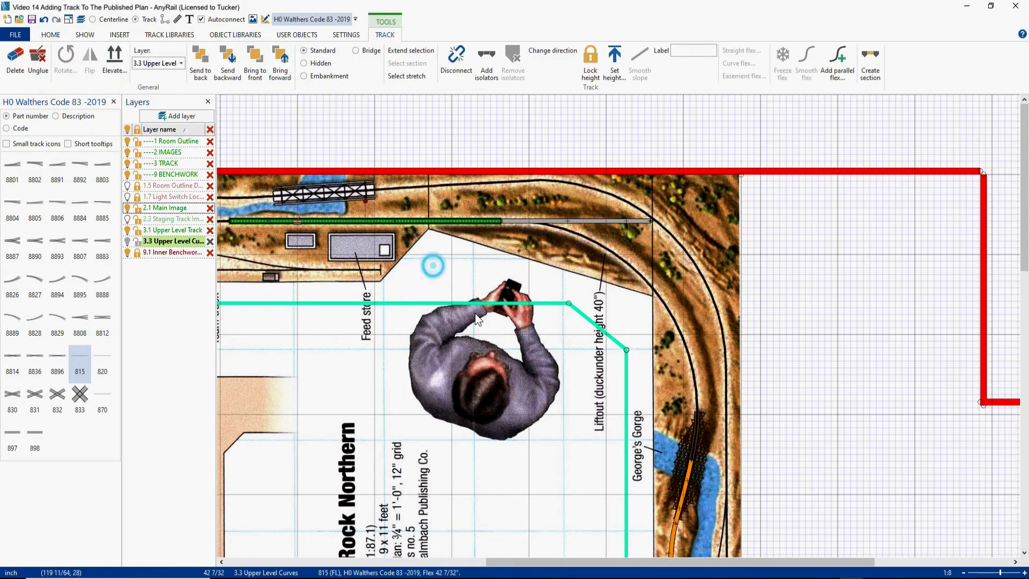
right_click(687, 473)
left_click(718, 257)
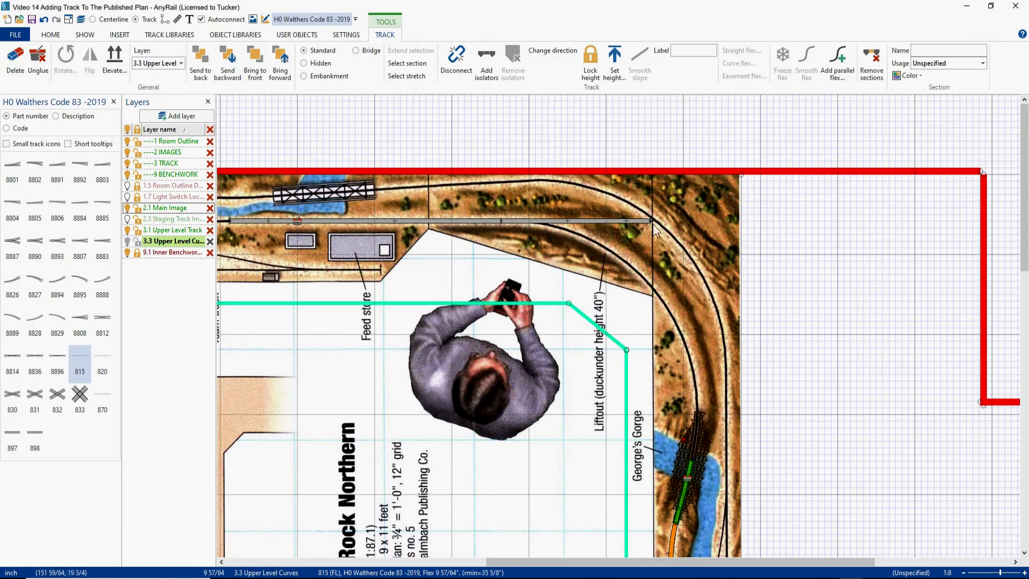
- Join the cut flex's free end to the glued George's Gorge bridge track and bend it into a broad curve around the corner
left_click_drag(650, 220, 686, 455)
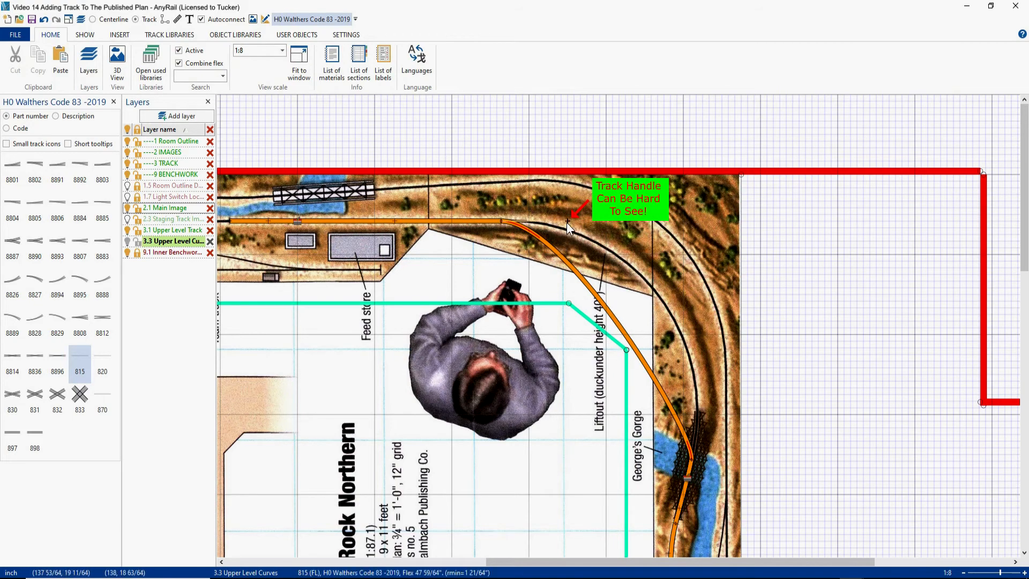
left_click_drag(567, 220, 696, 215)
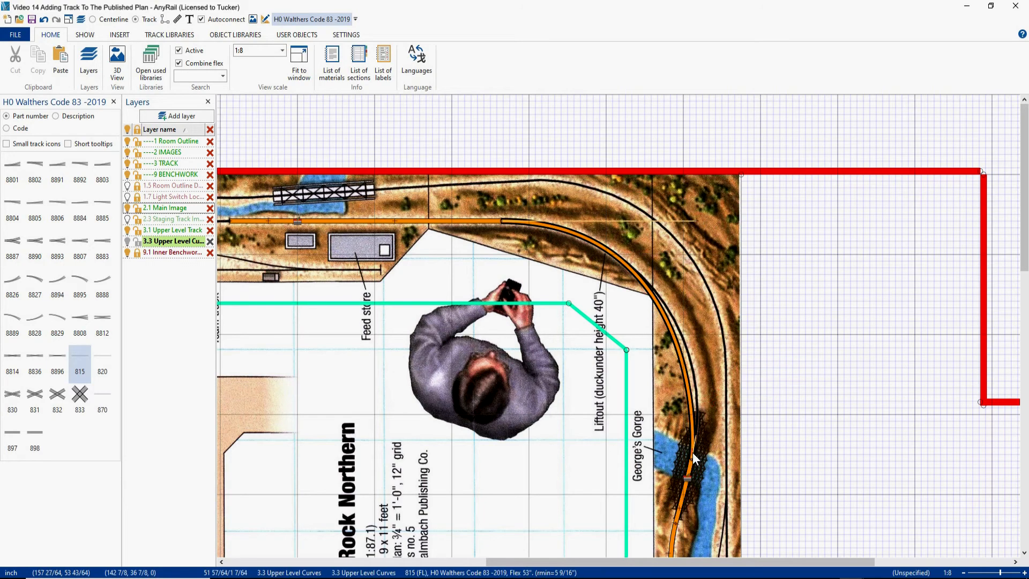
left_click_drag(695, 437, 707, 387)
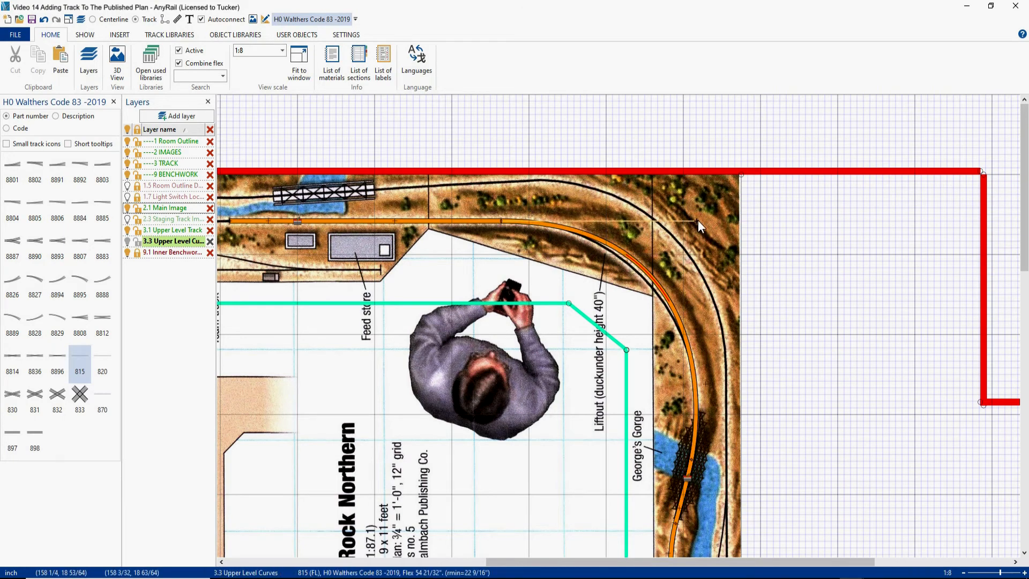
- Fine-tune both ends of the corner curve along the printed line, reaching a minimum radius of about 26 inches
left_click_drag(688, 222, 677, 220)
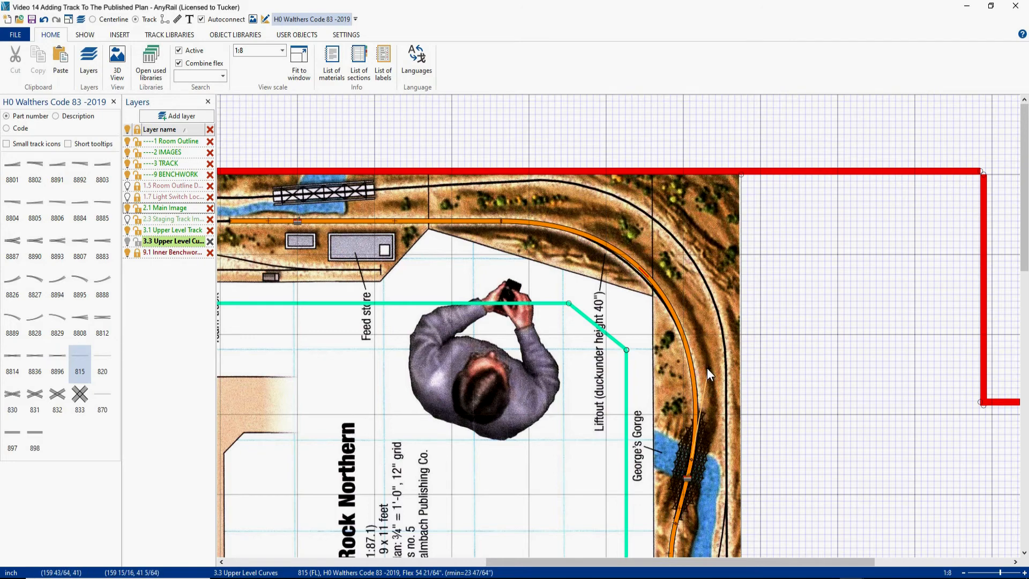
left_click_drag(678, 221, 668, 223)
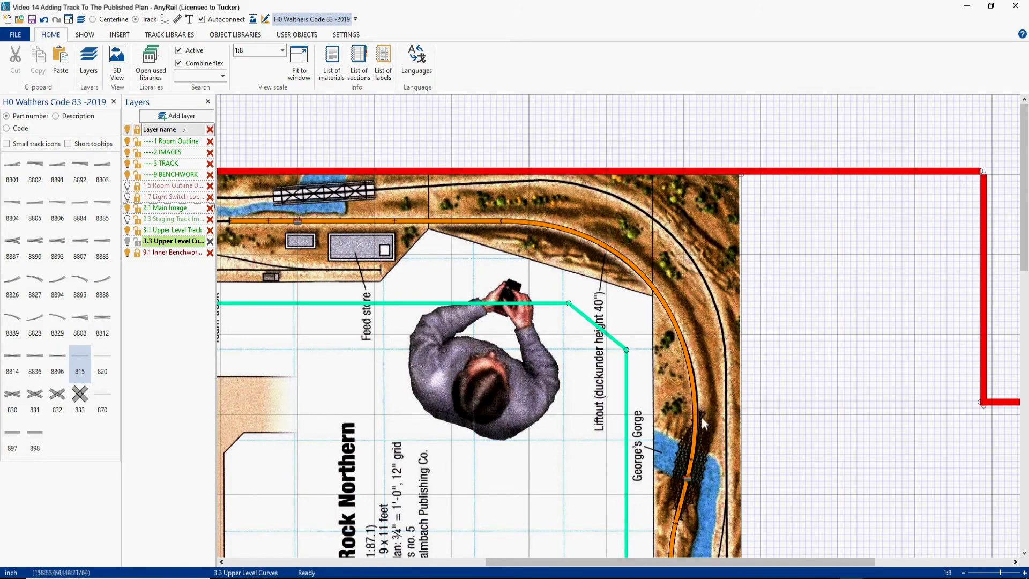
left_click_drag(669, 221, 663, 222)
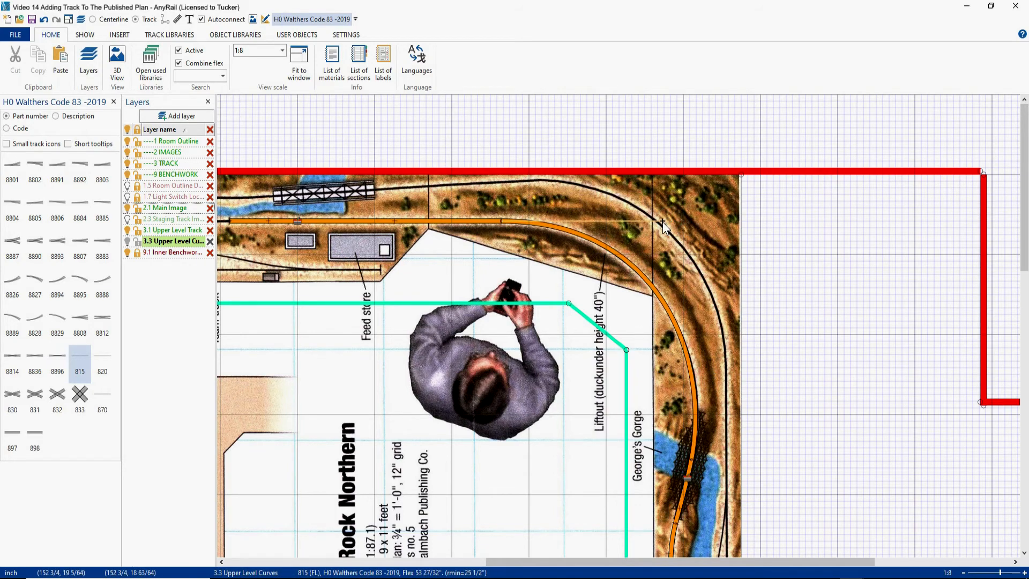
left_click_drag(708, 369, 711, 352)
left_click_drag(662, 221, 658, 221)
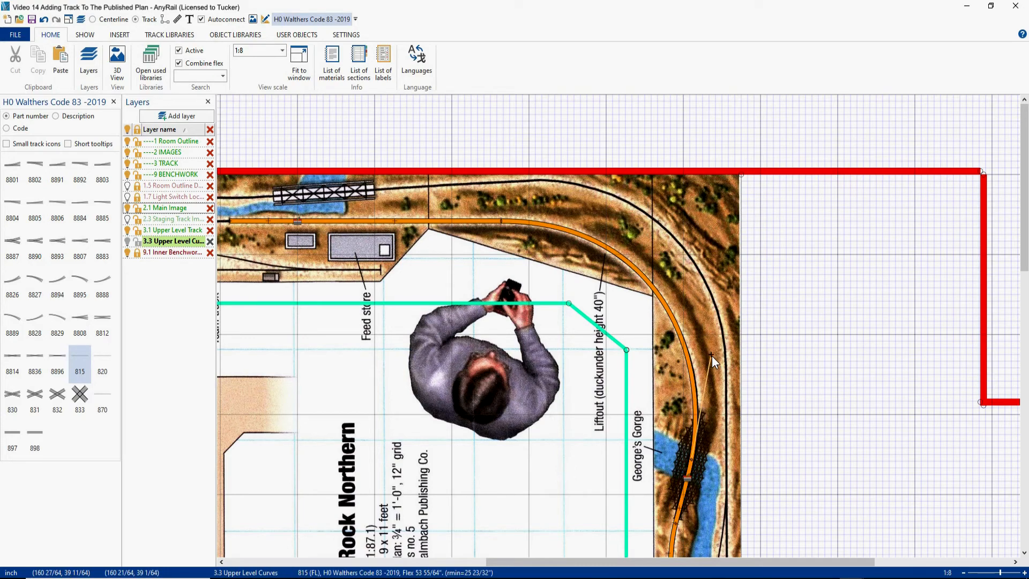
left_click_drag(711, 355, 712, 349)
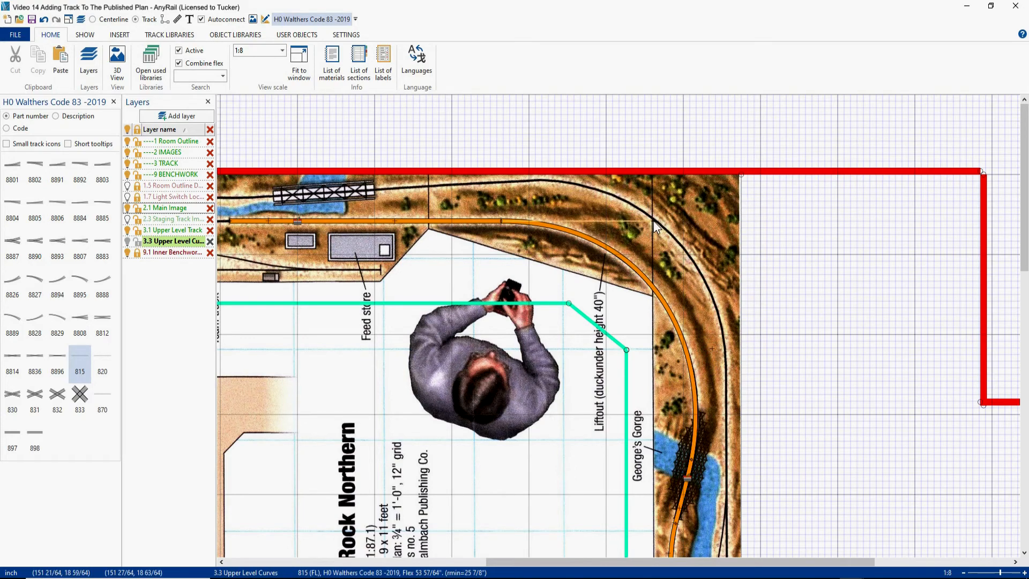
left_click_drag(713, 349, 713, 343)
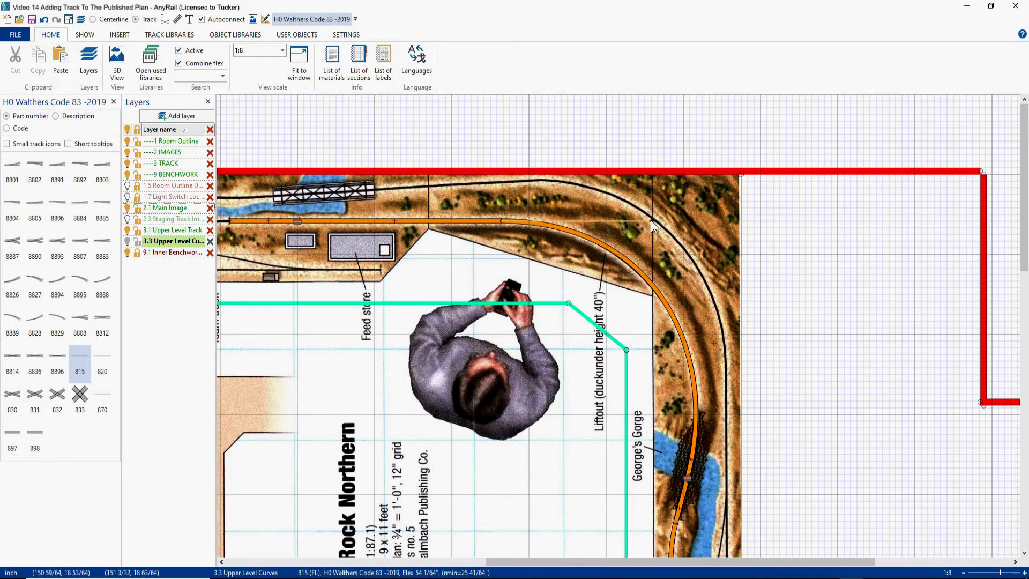
left_click_drag(647, 223, 648, 223)
left_click_drag(712, 344, 714, 339)
left_click_drag(648, 220, 644, 223)
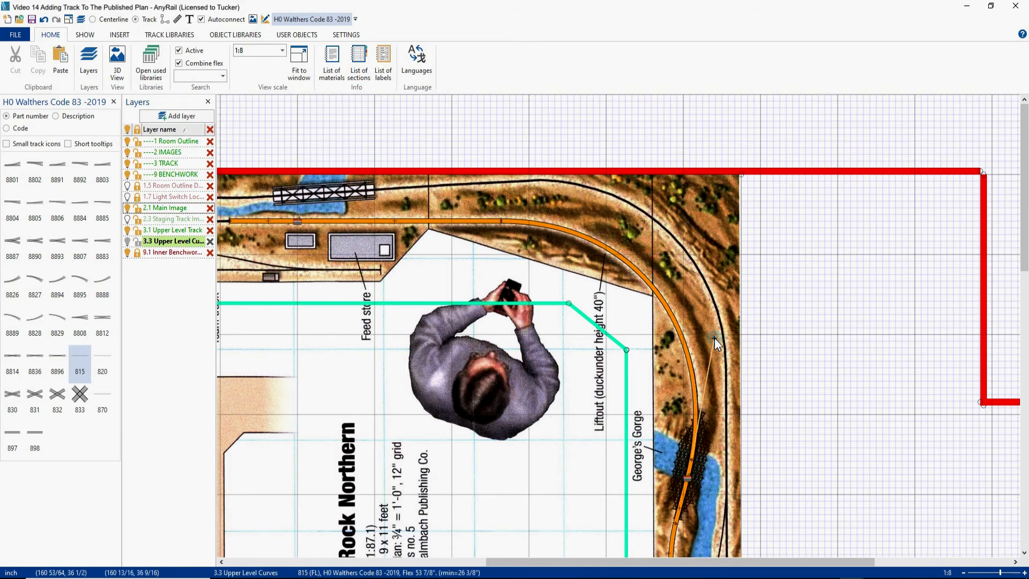
left_click_drag(715, 336, 715, 334)
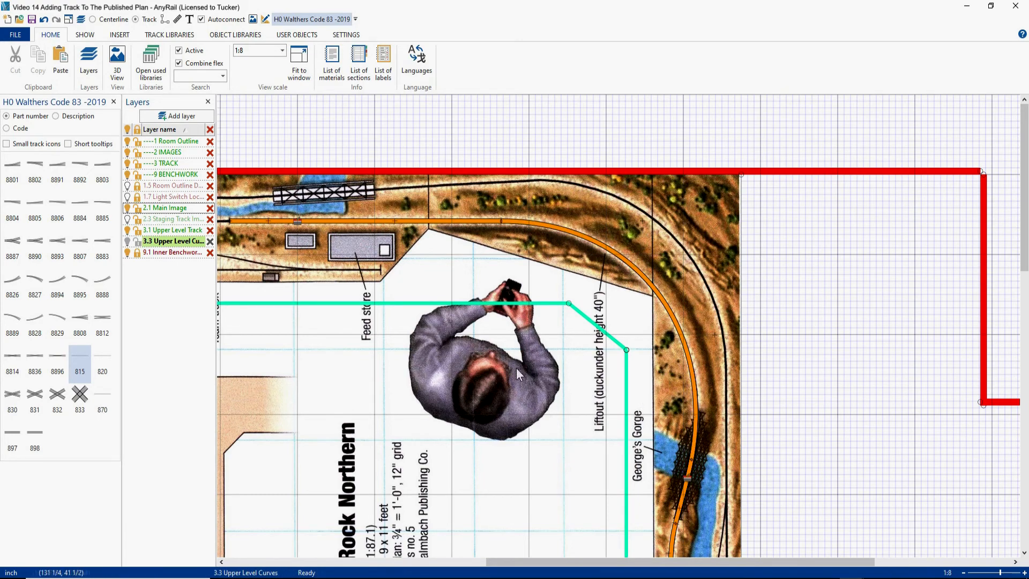
right_click_drag(420, 374, 581, 376)
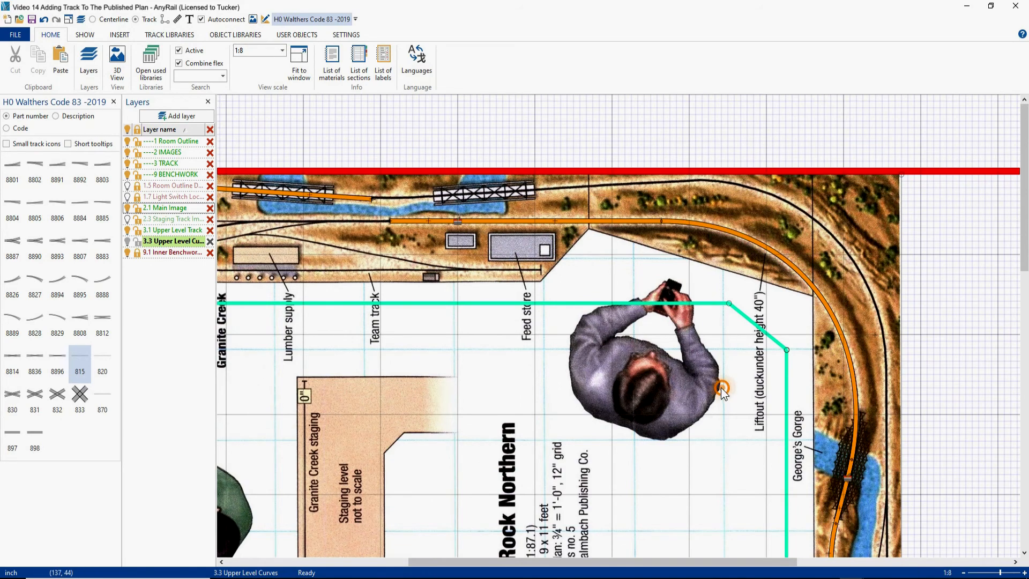
right_click_drag(721, 387, 627, 332)
scroll(623, 340, "down", 3)
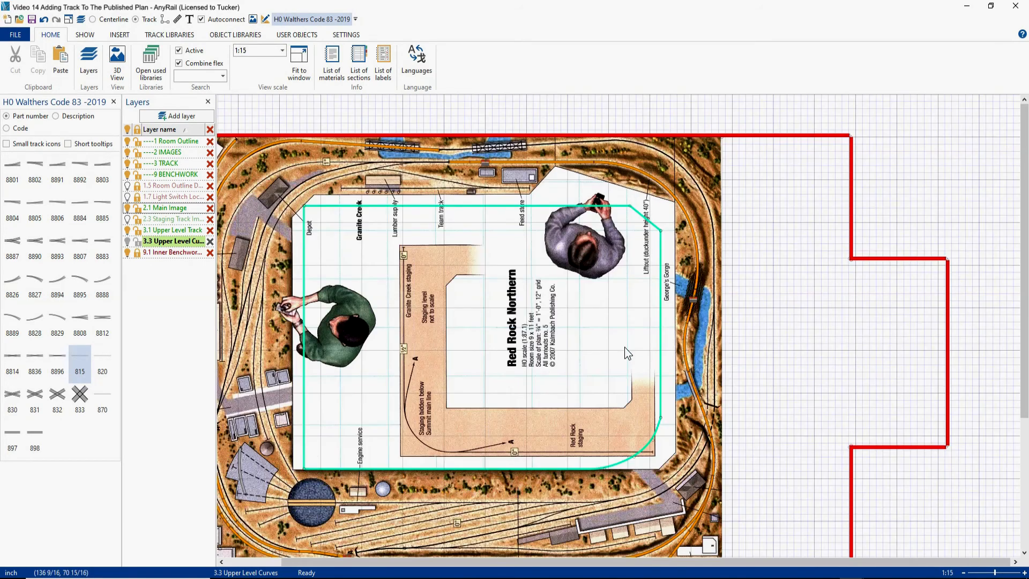